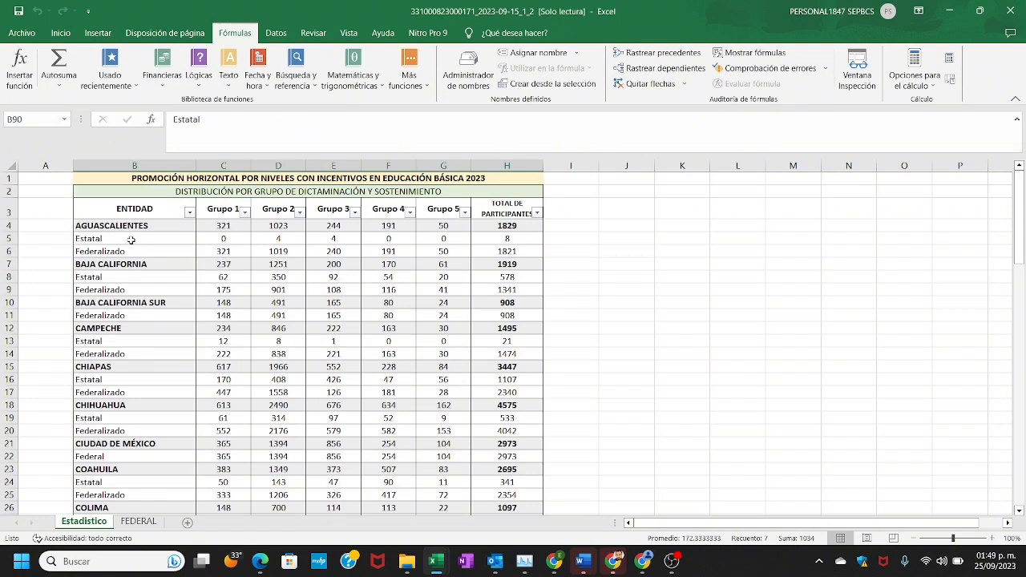
Step: Review the participant totals on the Estadistico sheet for Aguascalientes, Baja California Sur and Ciudad de México, down to the Total general row
left_click(513, 225)
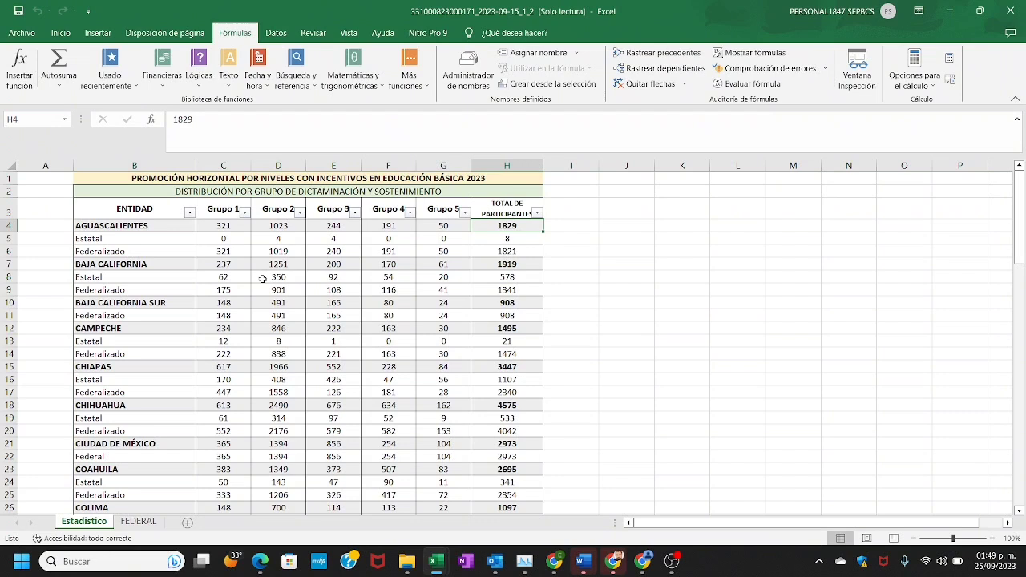
left_click(169, 303)
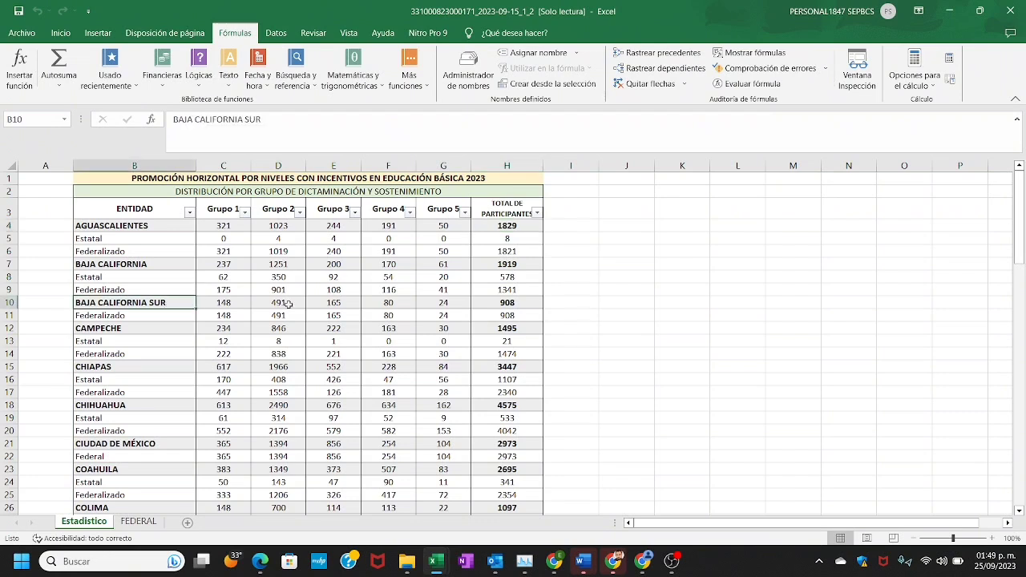
left_click(515, 304)
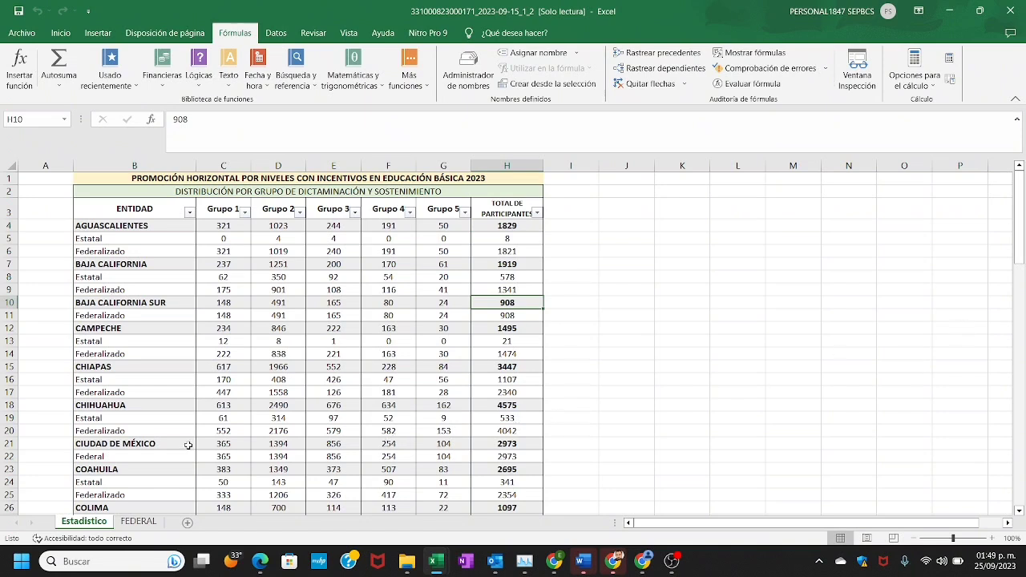
left_click(151, 457)
left_click(519, 444)
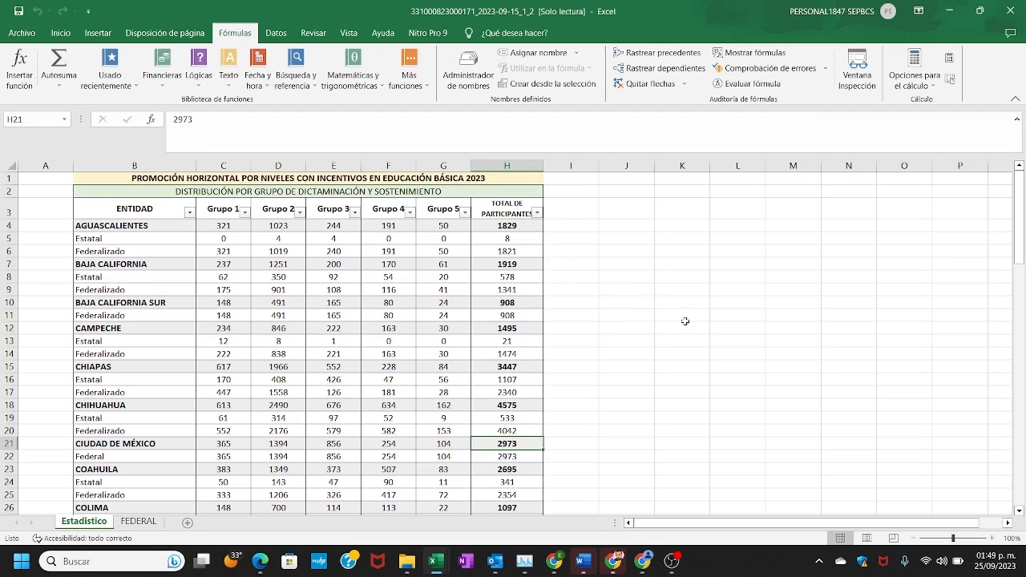
left_click_drag(1021, 208, 1023, 465)
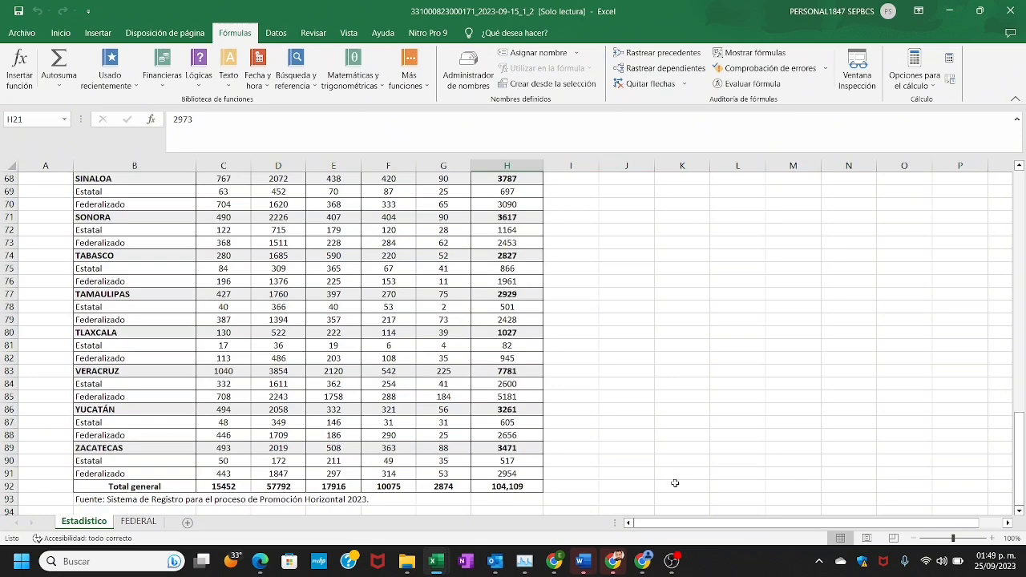
left_click_drag(1019, 460, 998, 512)
Step: Switch to the COMPARATIVO PROMOCIÓN HORIZONTAL workbook and display its COMPARATIVO FEDERAL sheet
mouse_move(435, 566)
left_click(492, 502)
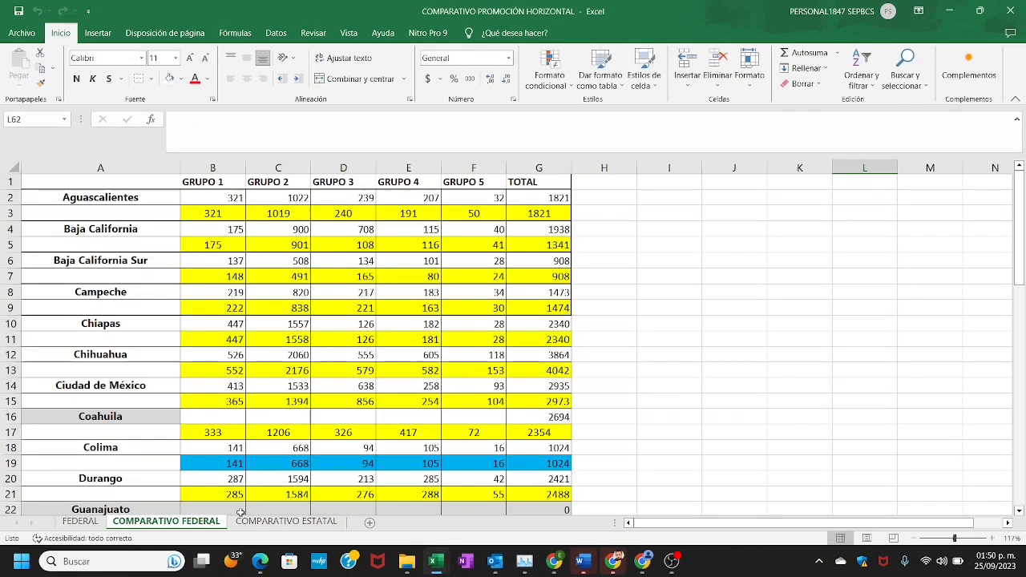
left_click(87, 522)
left_click(135, 522)
Step: Examine Aguascalientes' white row across the five groups and compare its total with that of the yellow row beneath
left_click_drag(215, 199, 545, 201)
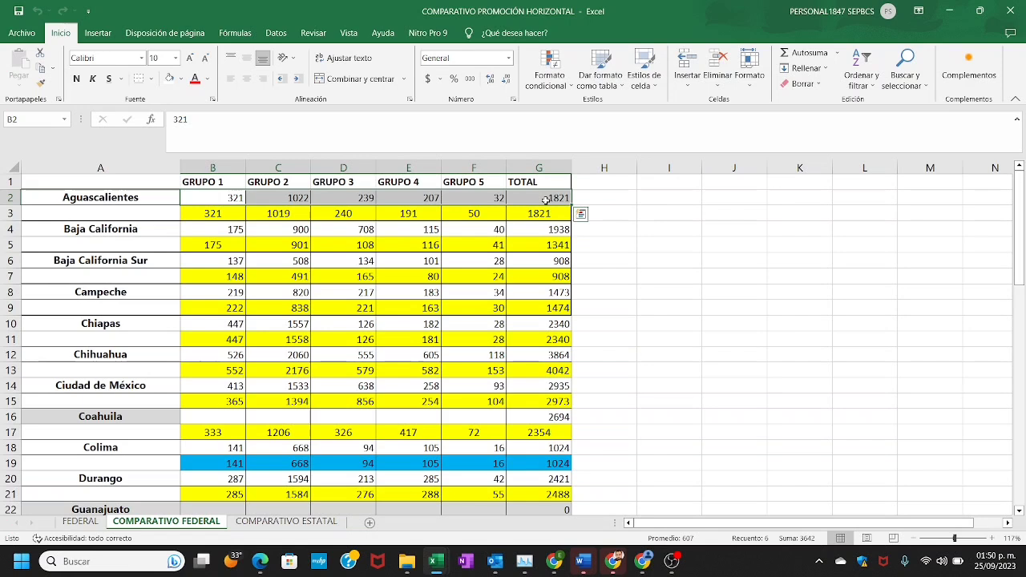
left_click(265, 526)
left_click(166, 521)
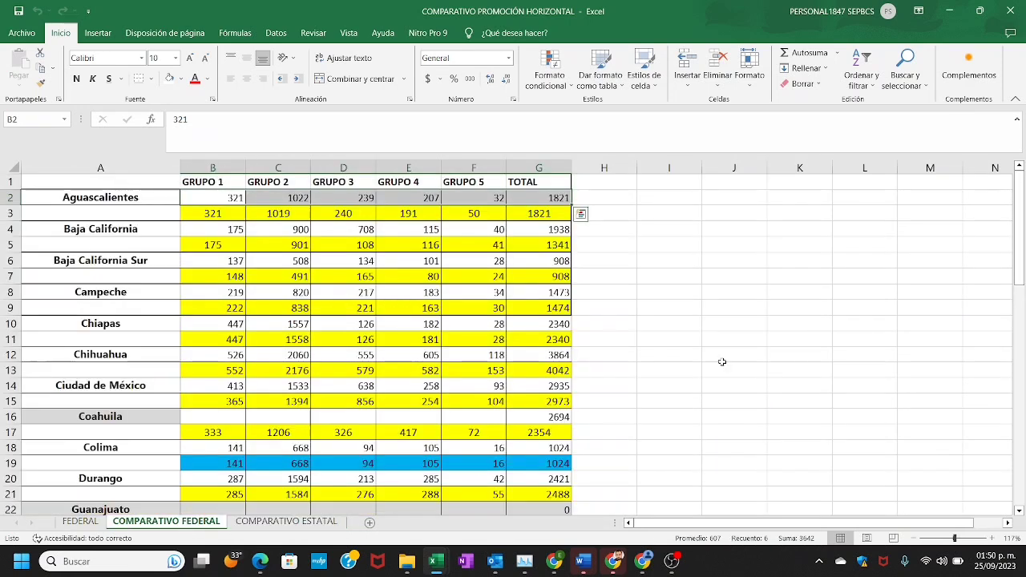
key("Escape")
left_click(540, 197)
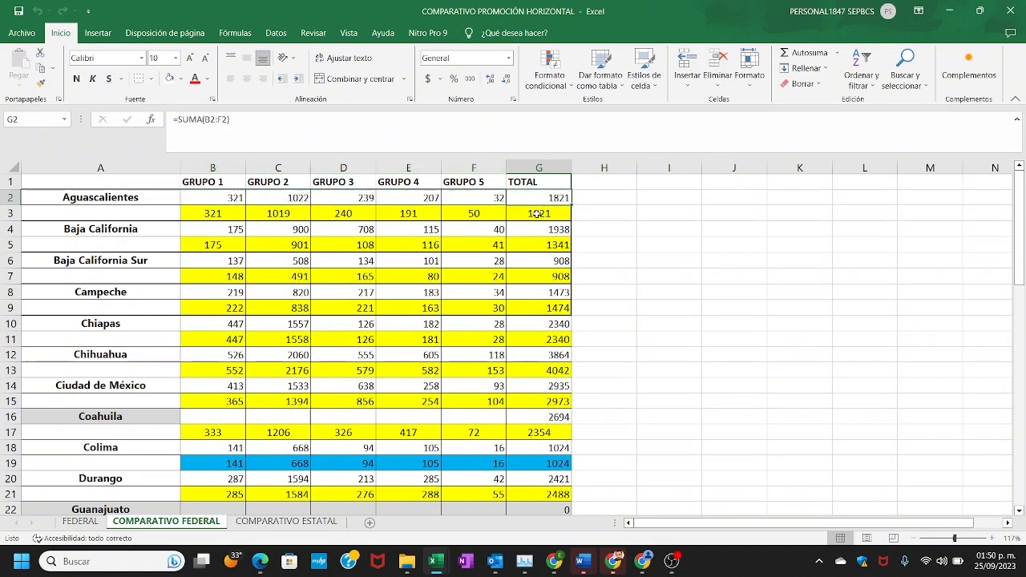
left_click(536, 213)
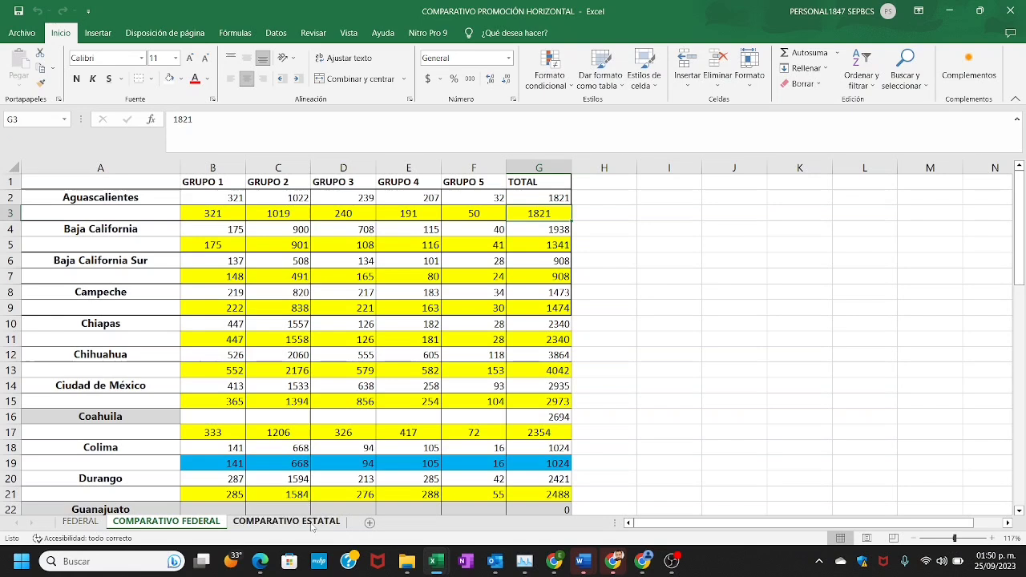
Step: Return to the Estadistico sheet in the statistics workbook and check Aguascalientes' Federalizado figures for Grupo 5 and Grupo 4
mouse_move(434, 561)
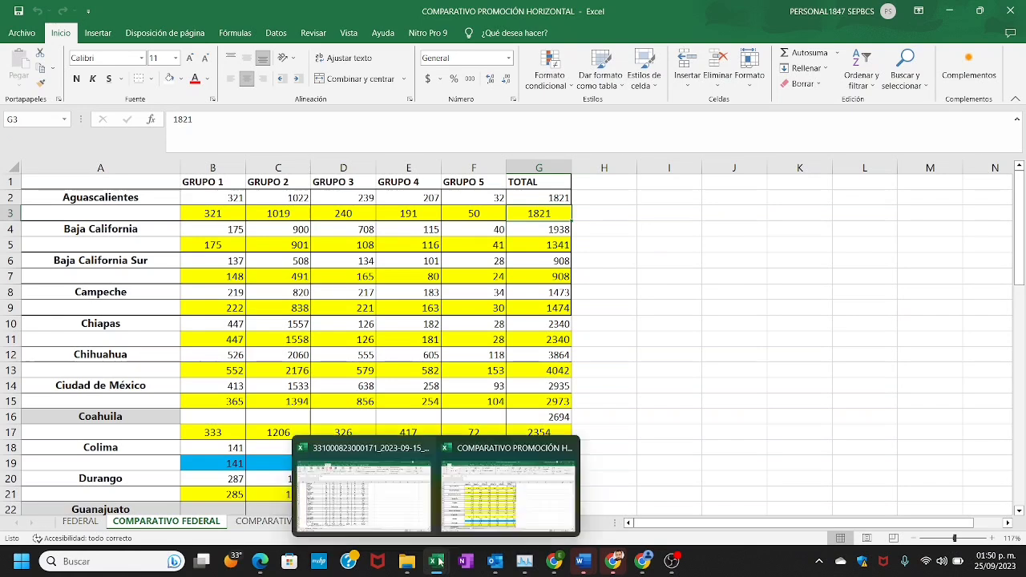
left_click(389, 488)
left_click_drag(1022, 453, 1023, 205)
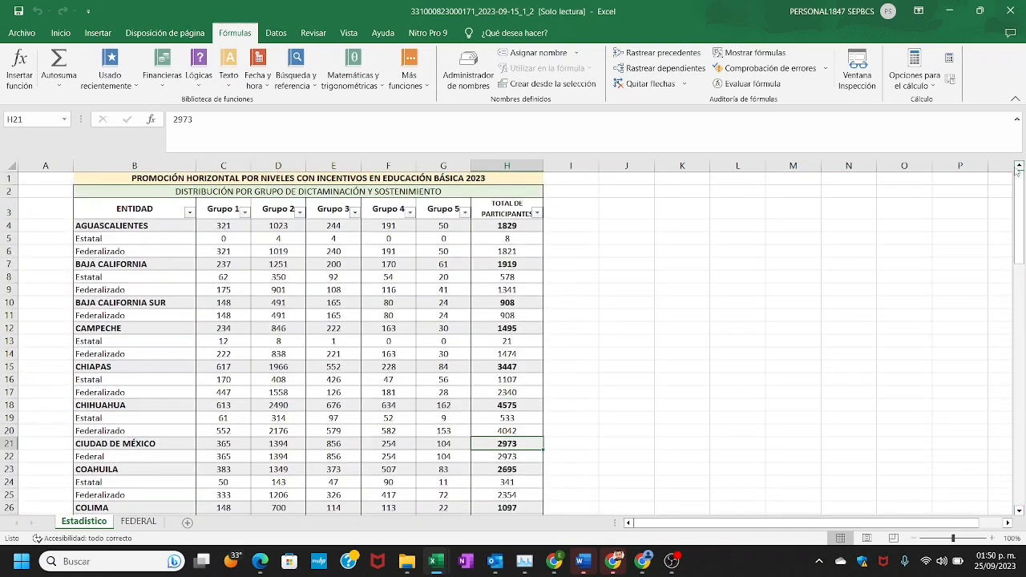
left_click(438, 248)
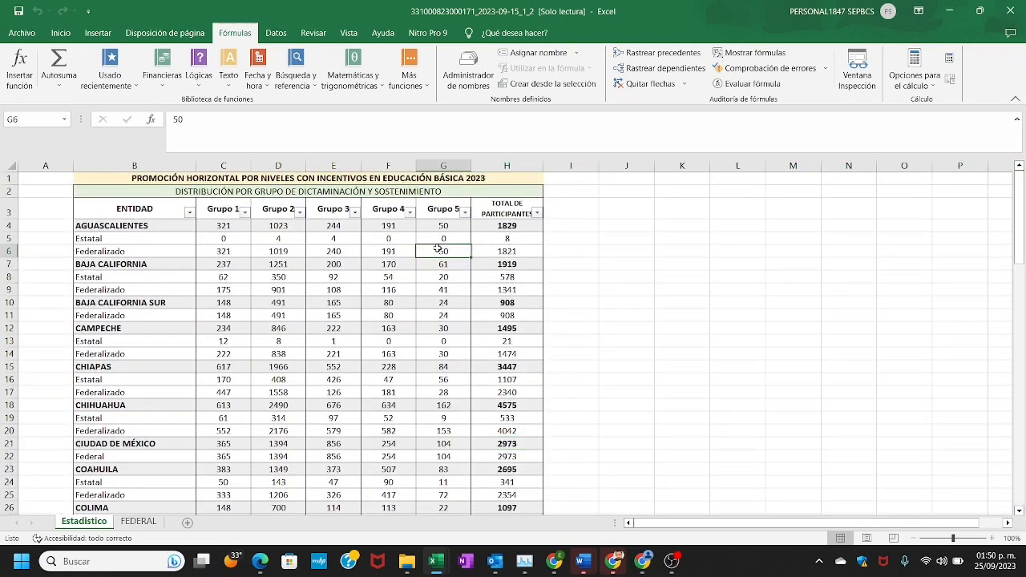
left_click(395, 251)
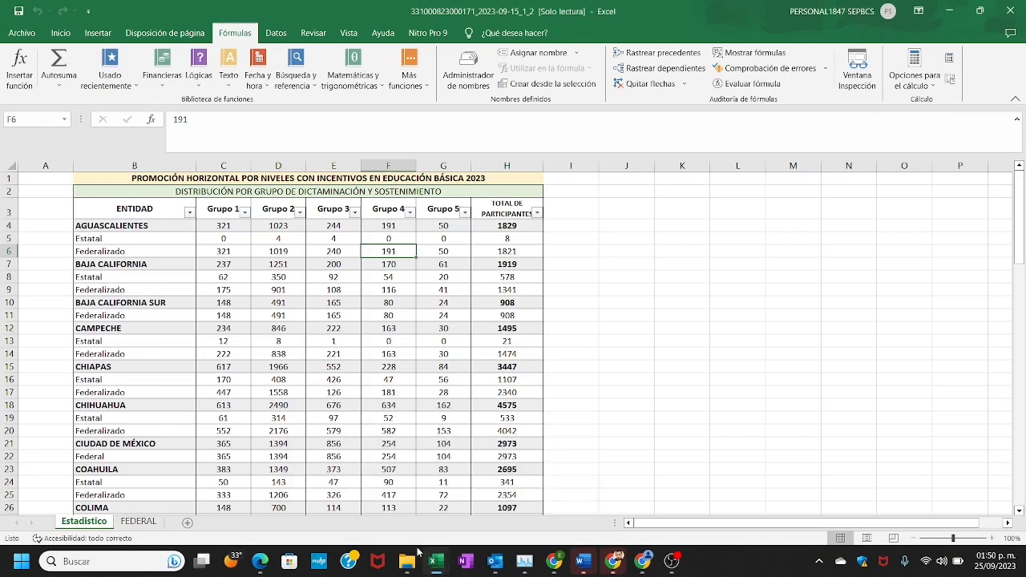
Step: Go back to the COMPARATIVO FEDERAL sheet and check Aguascalientes' yellow-row figures for Grupo 5, Grupo 4 and the total
mouse_move(434, 561)
left_click(509, 449)
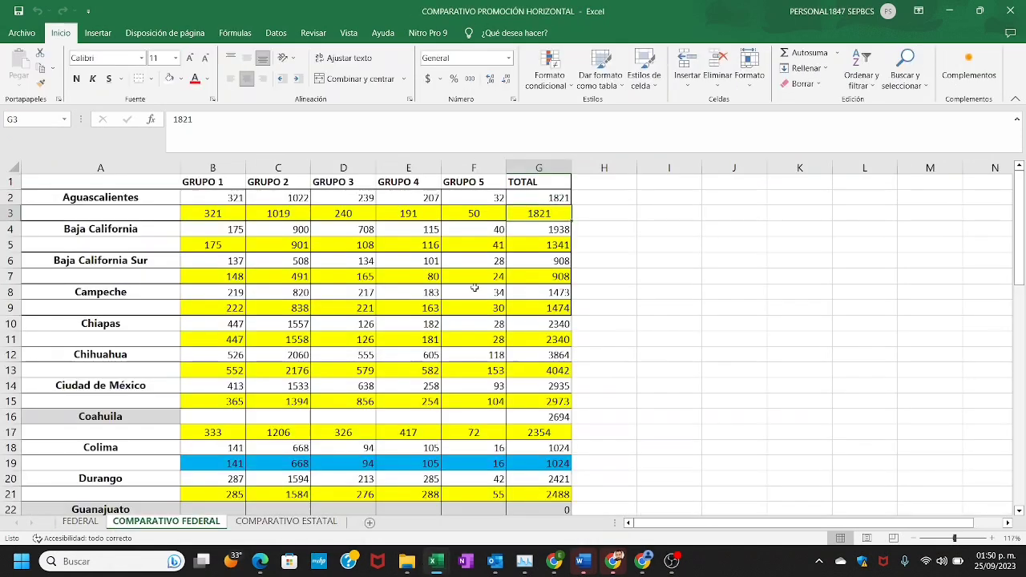
left_click(478, 216)
left_click(413, 214)
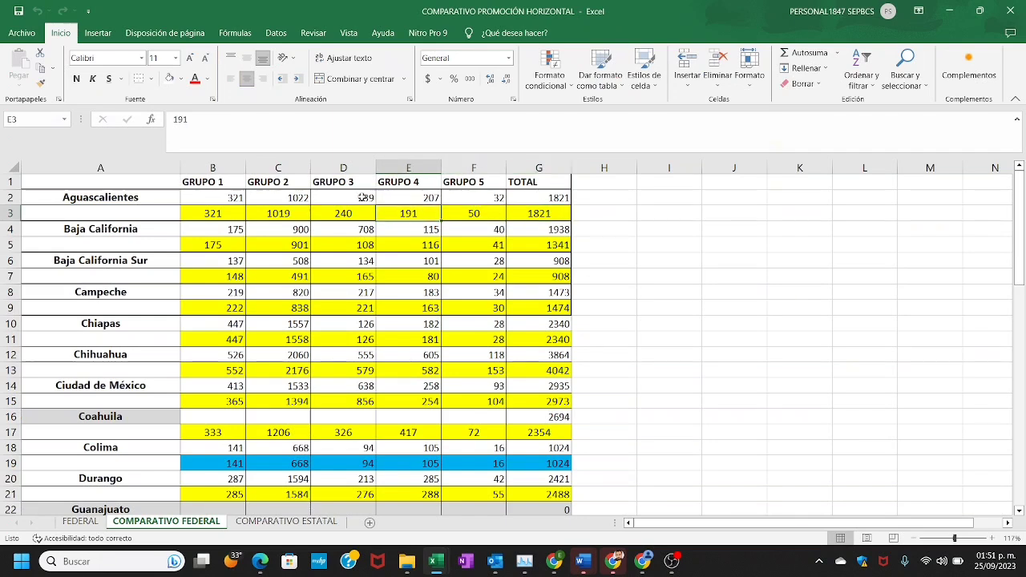
scroll(227, 183, "up", 3, "ctrl")
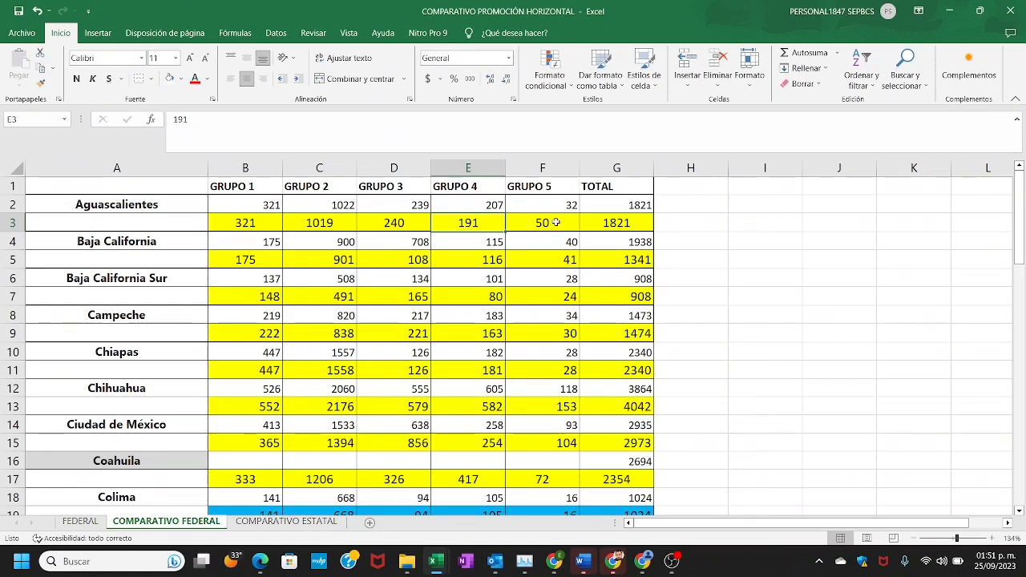
left_click(640, 221)
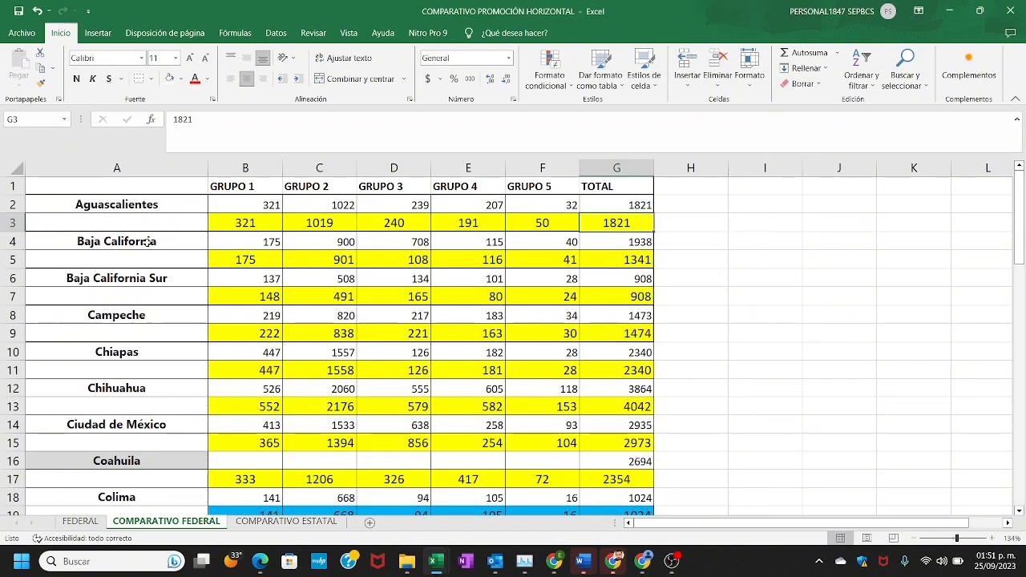
Step: Compare the white and yellow rows for Baja California's Grupo 3 and for Baja California Sur's totals and group figures
left_click(414, 242)
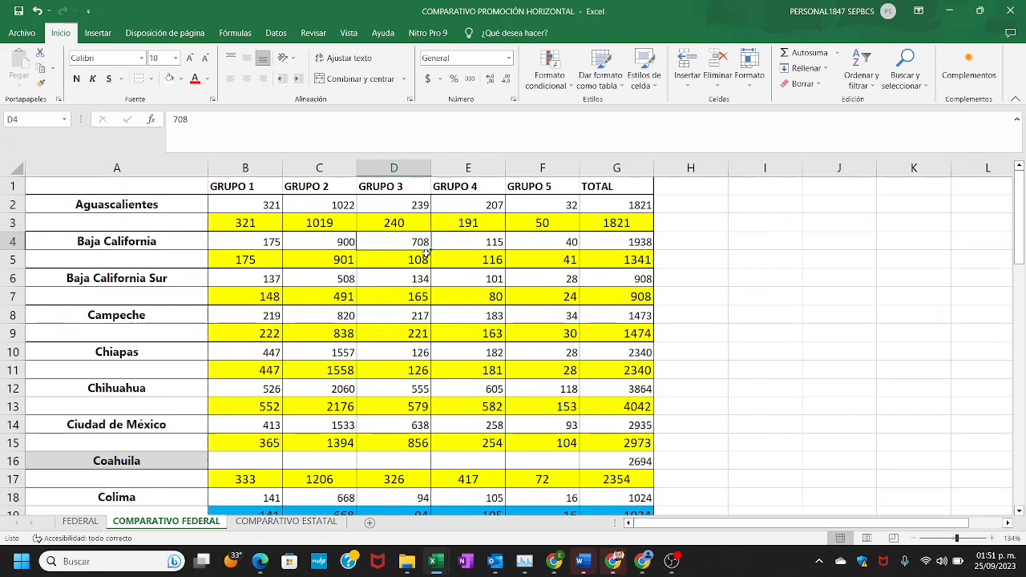
left_click(416, 260)
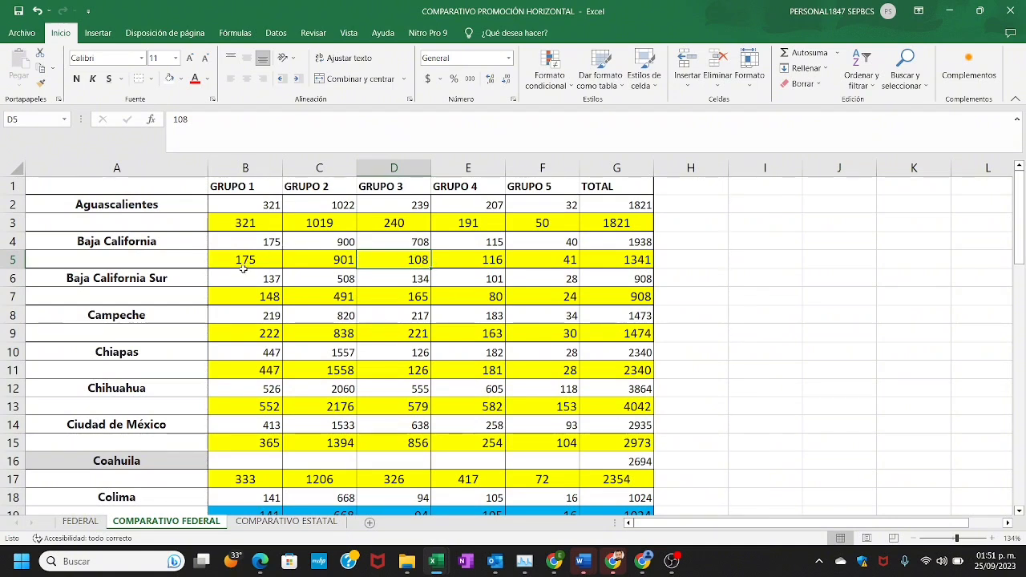
left_click(633, 281)
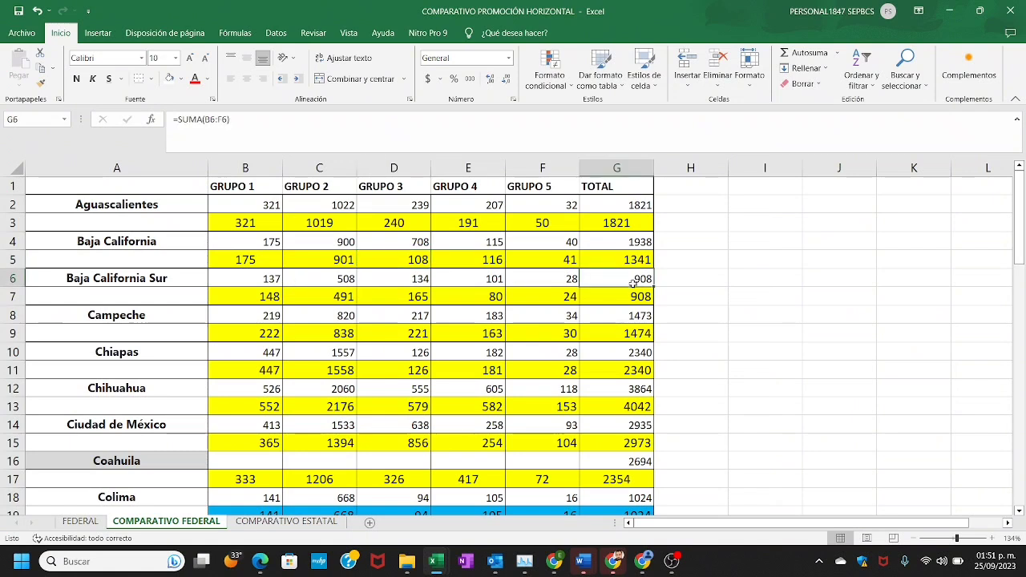
left_click(633, 292)
left_click(622, 280)
left_click(618, 298)
left_click(619, 276)
left_click_drag(618, 276, 256, 282)
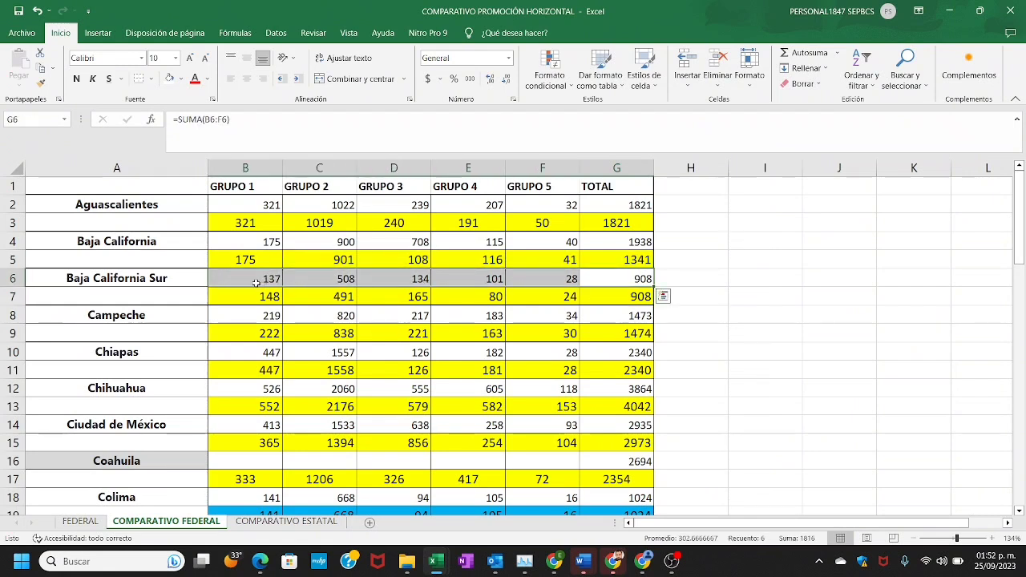
left_click(260, 292)
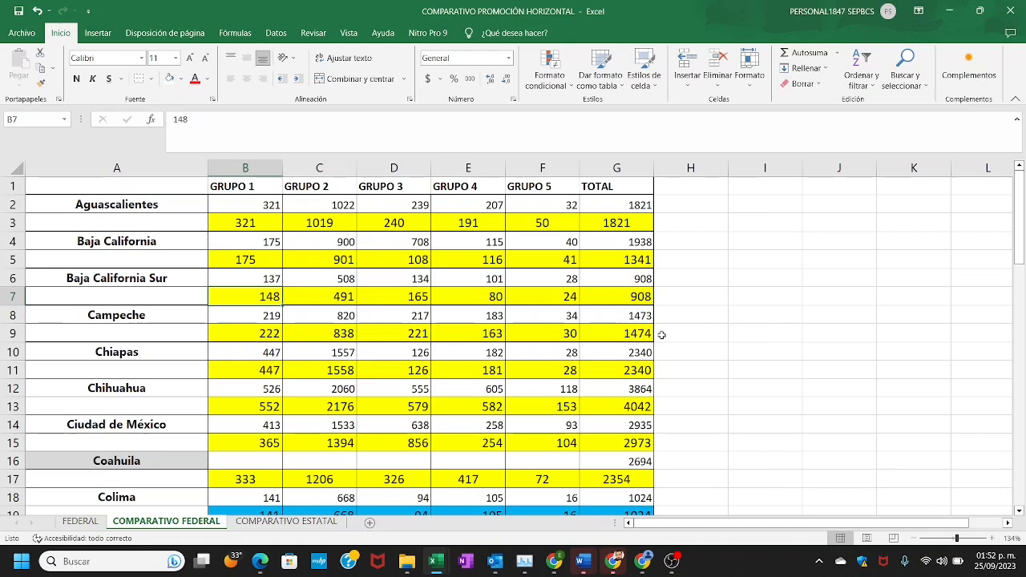
Step: Compare the white and yellow rows for Campeche, Chiapas and Chihuahua, focusing on their totals
left_click_drag(667, 334, 628, 317)
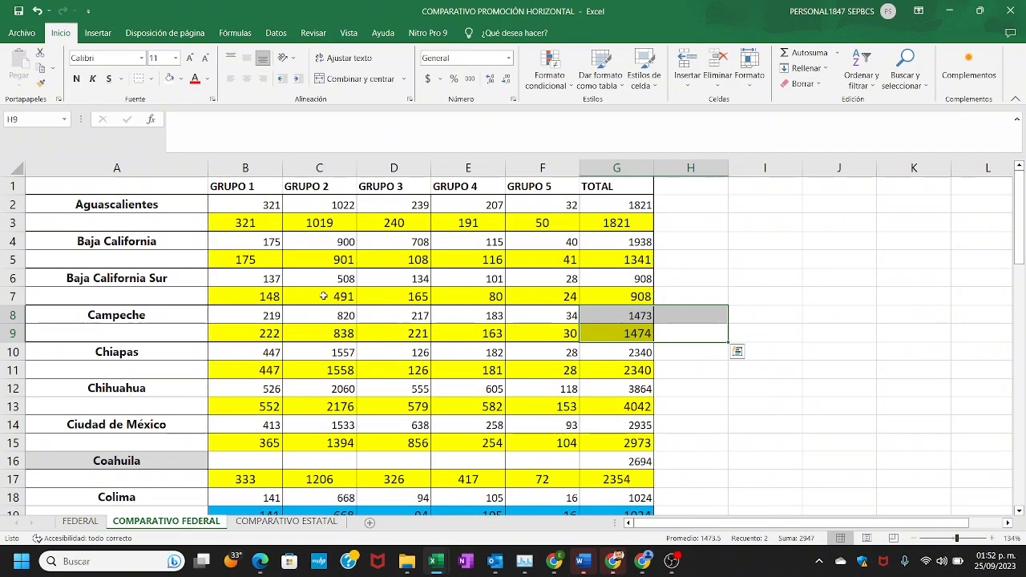
left_click(671, 332)
left_click_drag(669, 355, 477, 369)
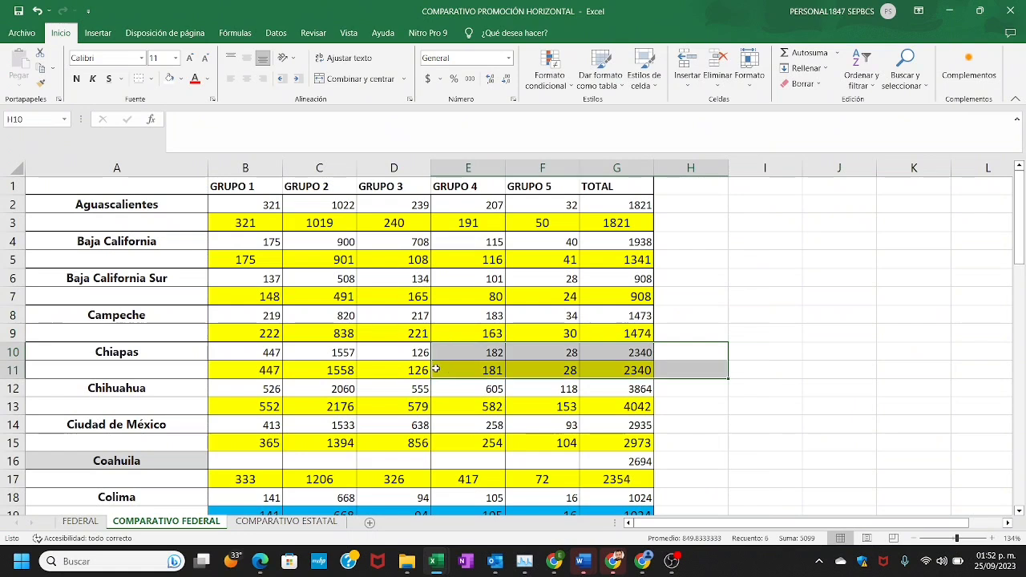
left_click(353, 370)
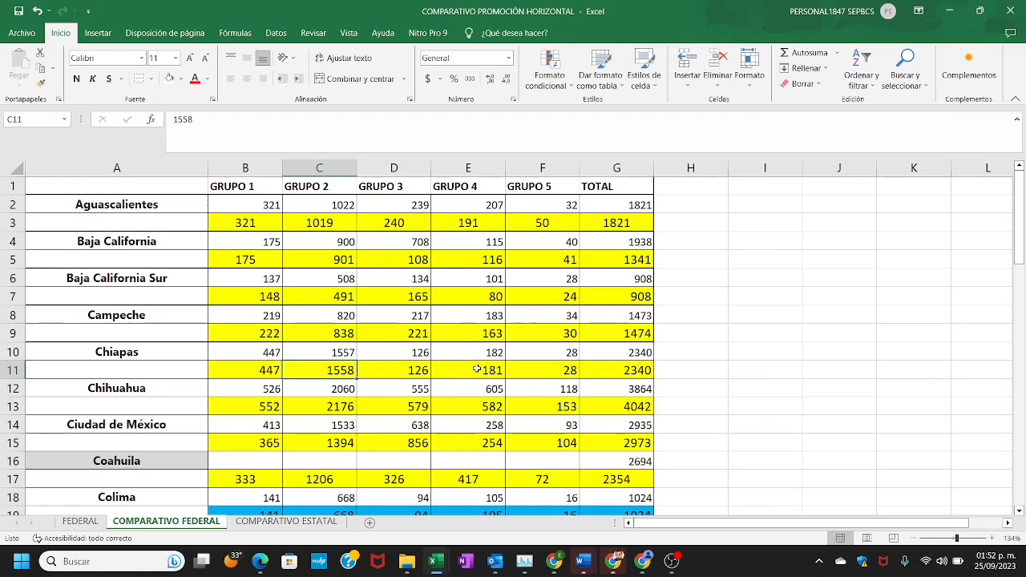
left_click(641, 390)
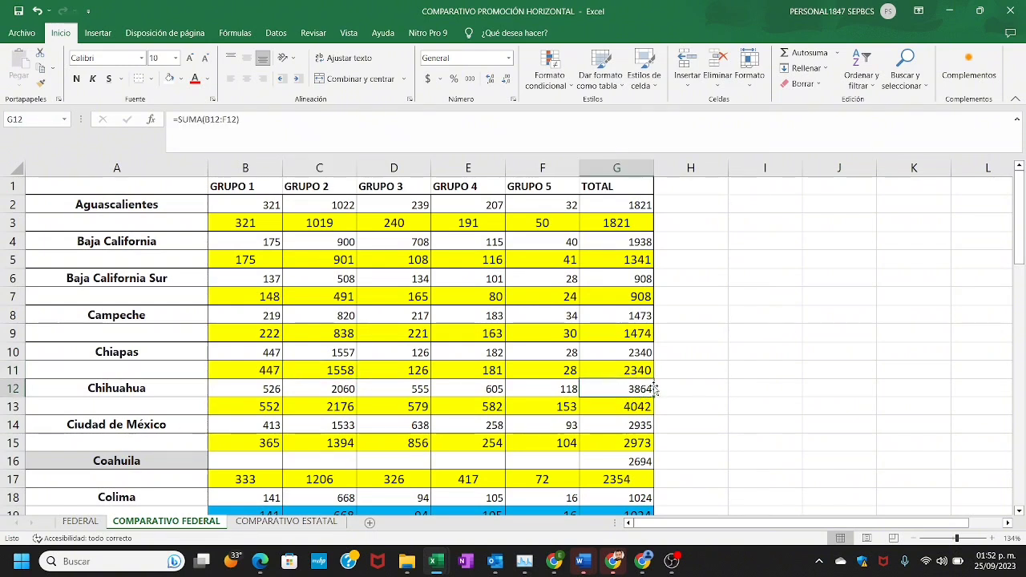
left_click(637, 408)
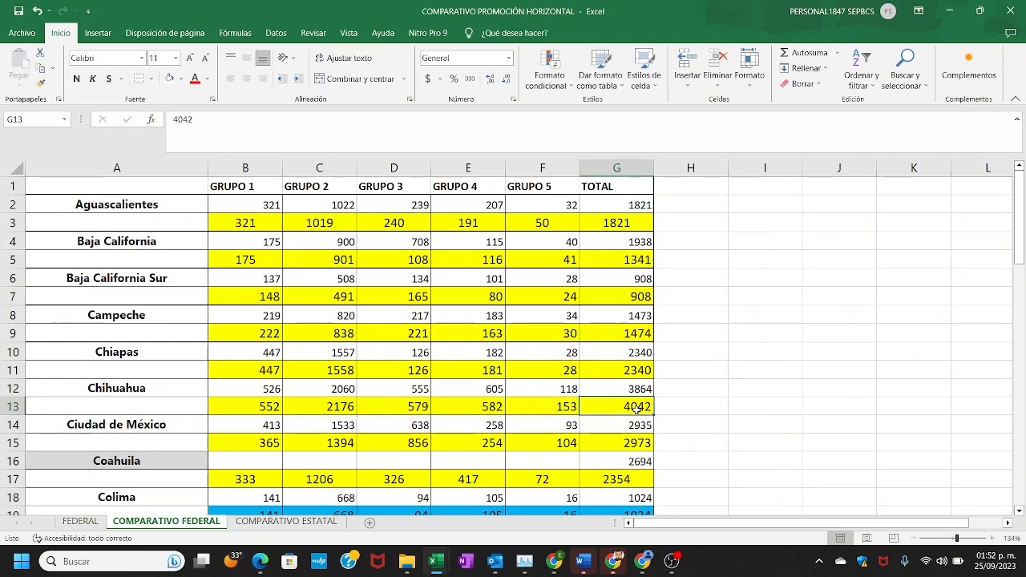
Step: Compare Colima's white and blue rows by their totals and group figures
left_click_drag(1019, 231, 1024, 286)
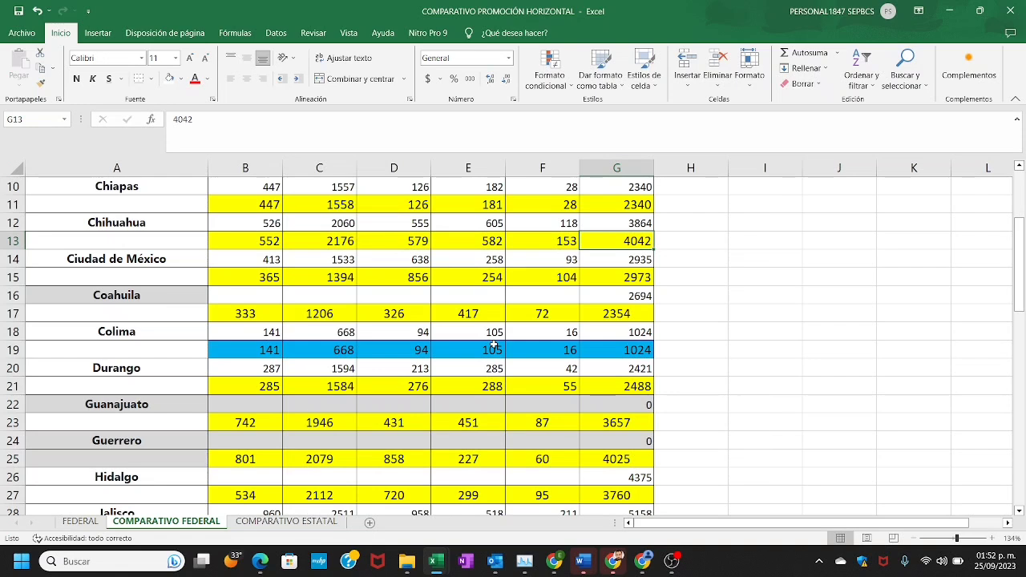
left_click(633, 336)
left_click(636, 351)
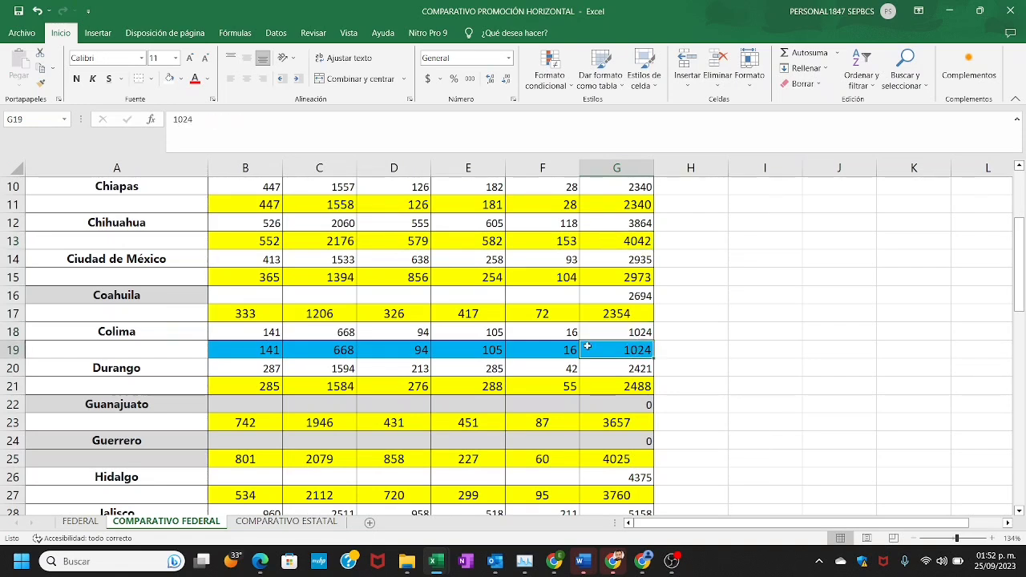
left_click_drag(633, 331, 491, 351)
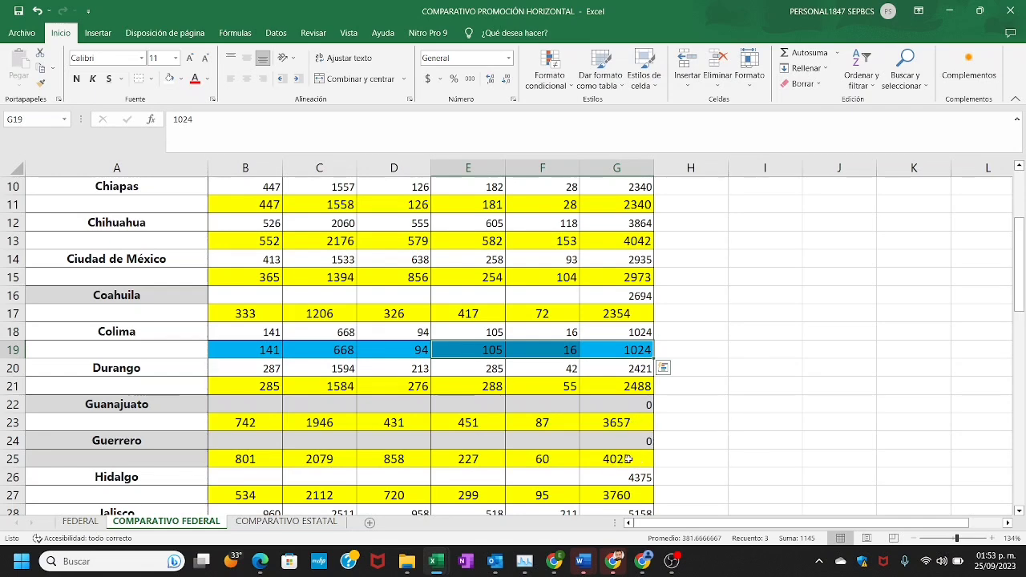
Step: Check Hidalgo's federal total, then highlight "generaron 4375 citas" in Hidalgo's transparency response document in Word
left_click_drag(1018, 256, 1023, 305)
left_click(635, 314)
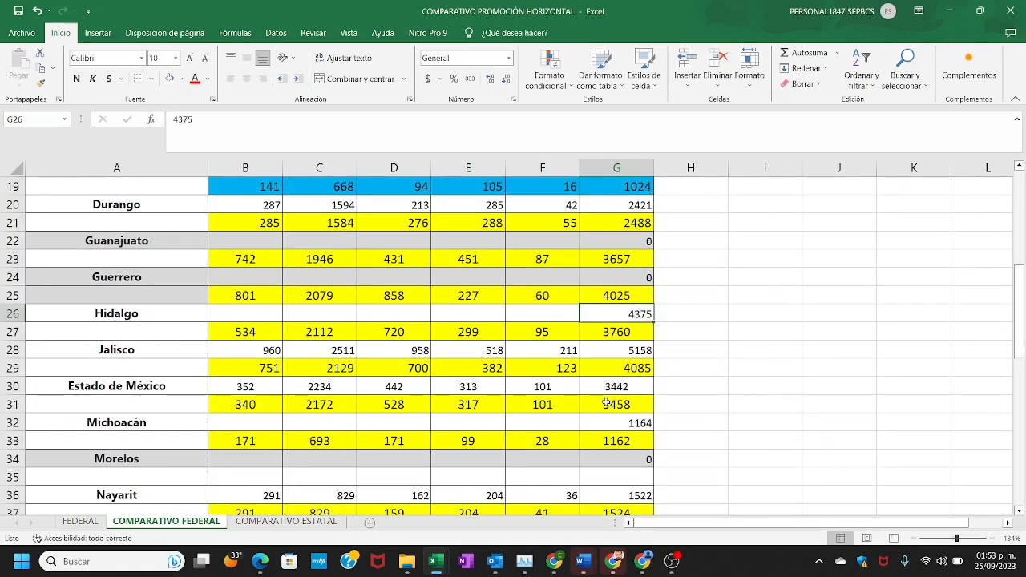
mouse_move(584, 565)
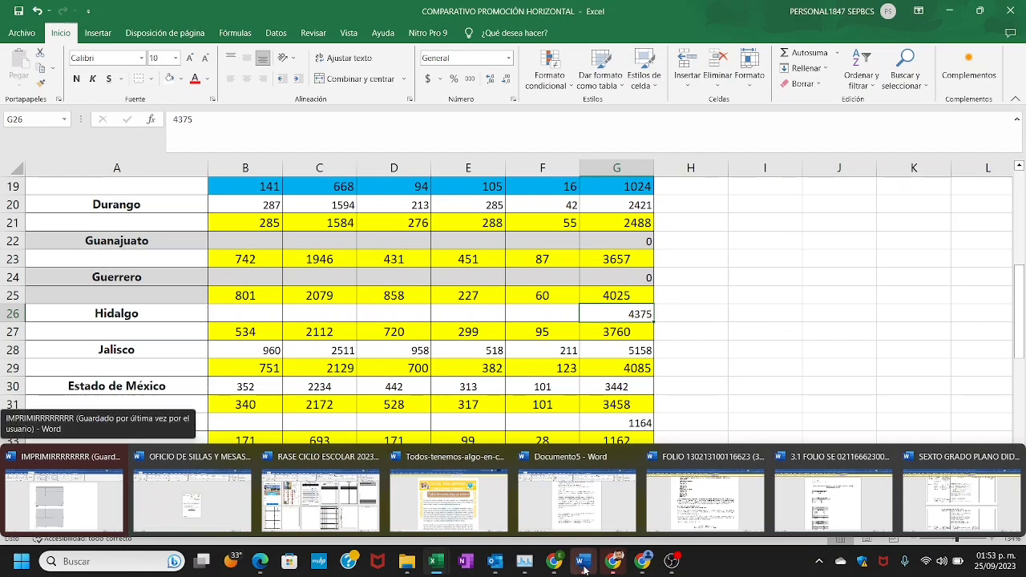
left_click(744, 513)
left_click(427, 326)
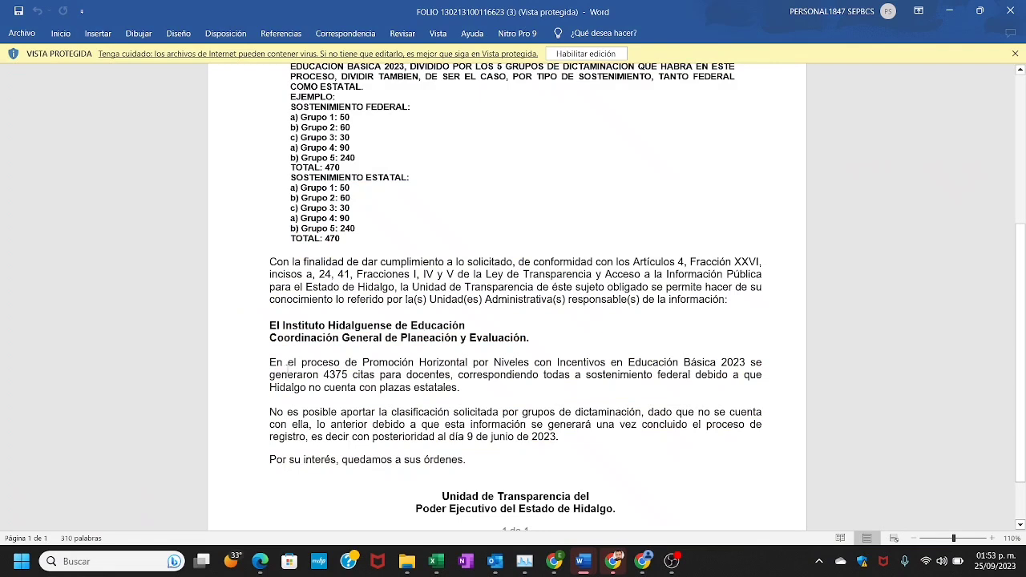
left_click_drag(270, 374, 380, 374)
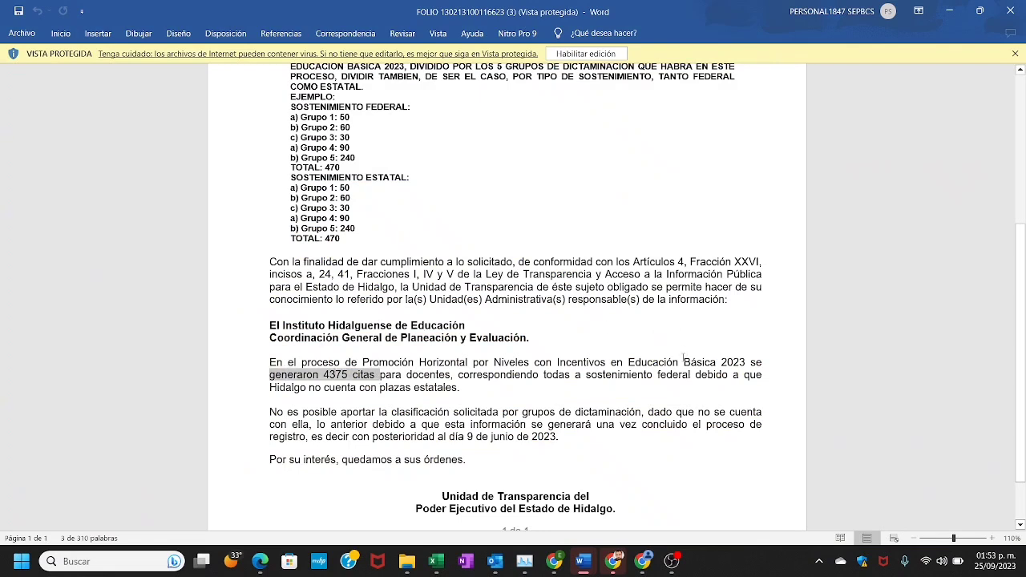
Step: Return to the COMPARATIVO PROMOCIÓN HORIZONTAL workbook in Excel and check the federal totals for Hidalgo and Jalisco
left_click(601, 381)
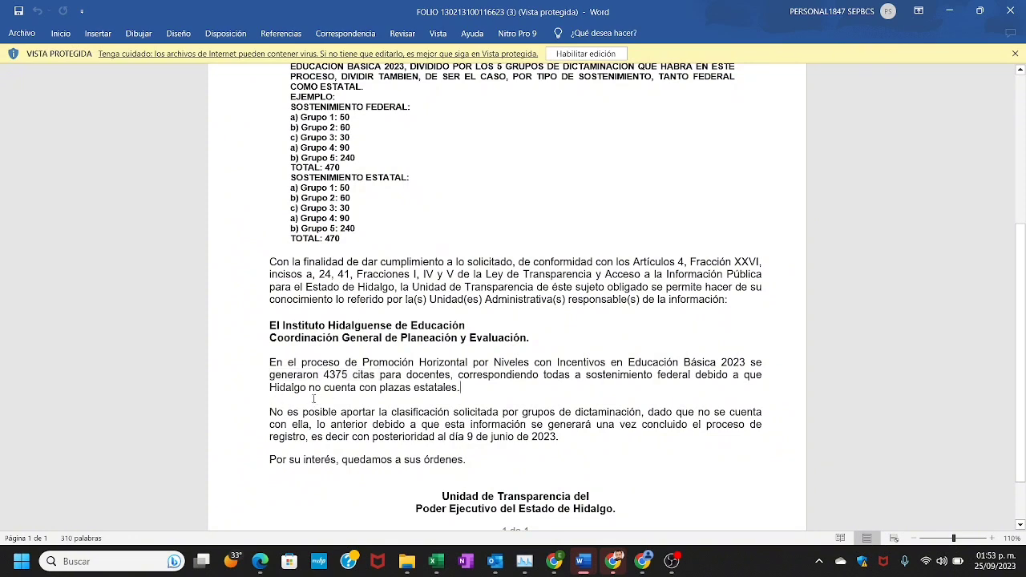
mouse_move(435, 561)
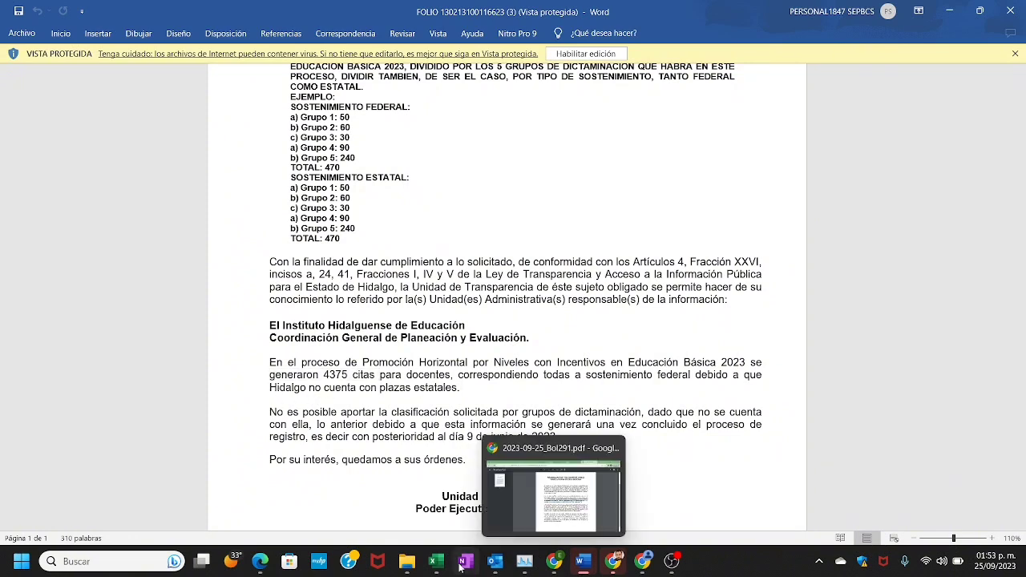
left_click(492, 493)
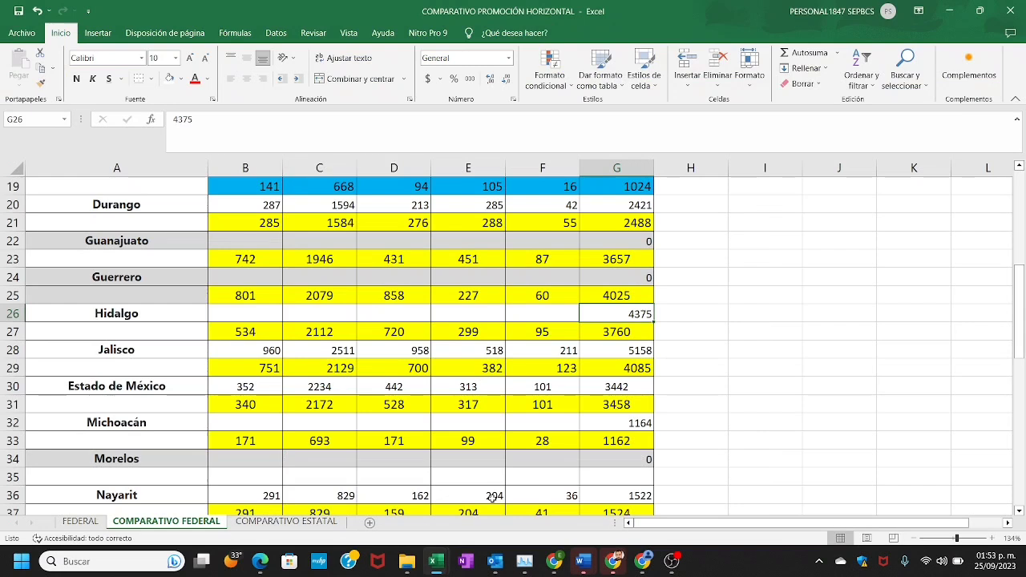
left_click(633, 329)
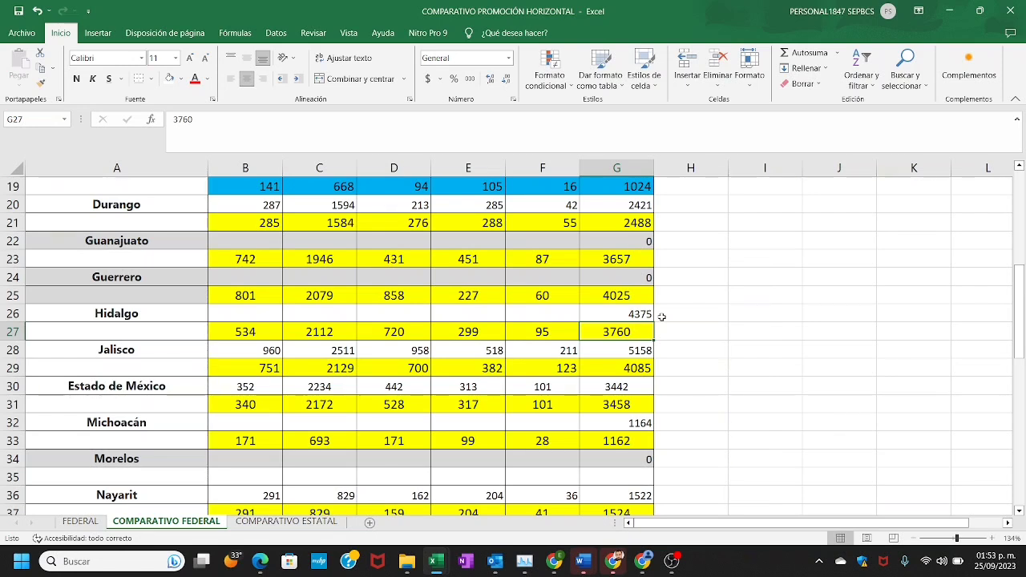
left_click(631, 350)
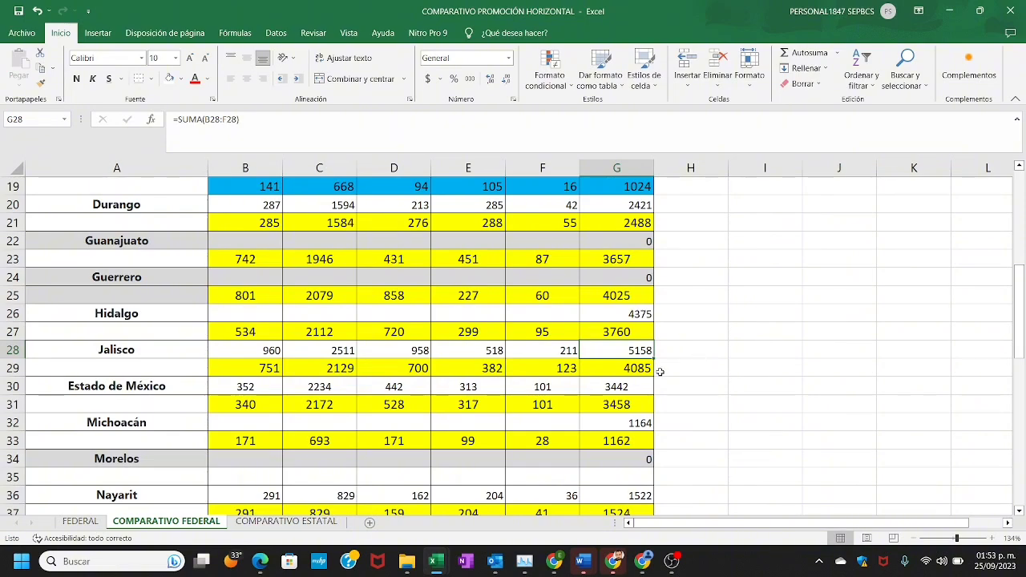
Step: Review the federal rows from Jalisco to Sonora, comparing the grey and yellow totals for Sonora
left_click_drag(1020, 335, 1022, 379)
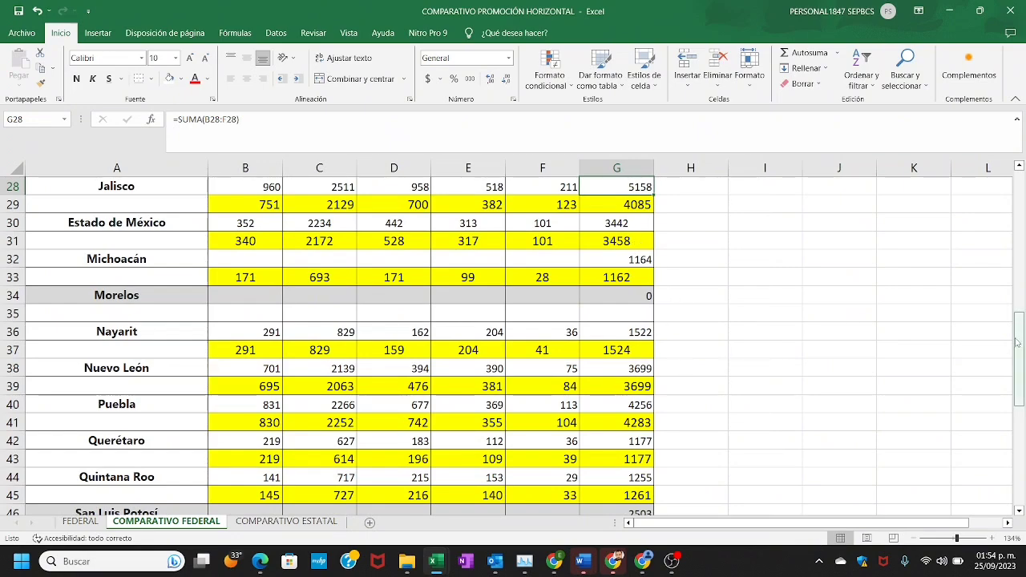
left_click_drag(1019, 343, 1019, 427)
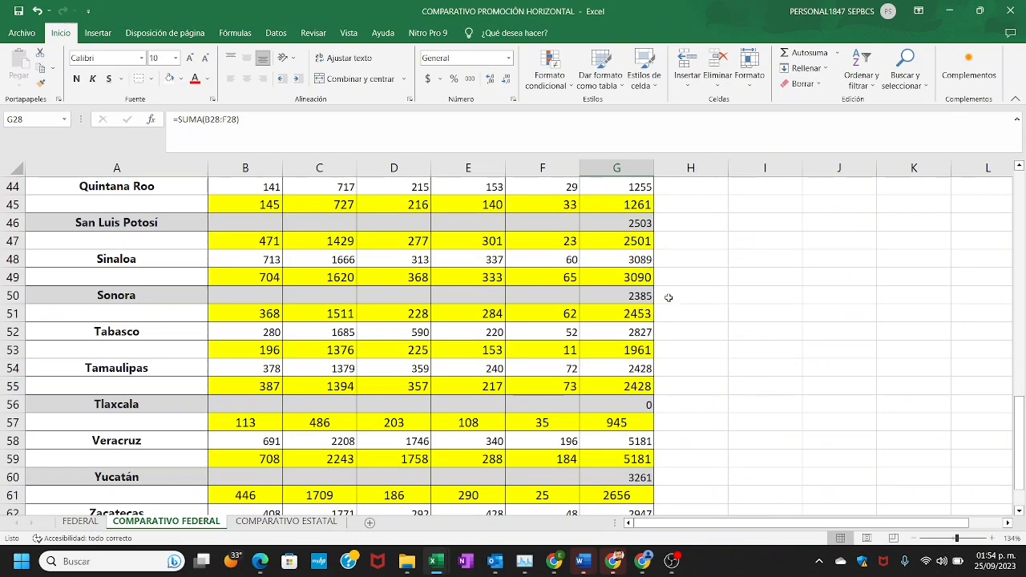
left_click(634, 297)
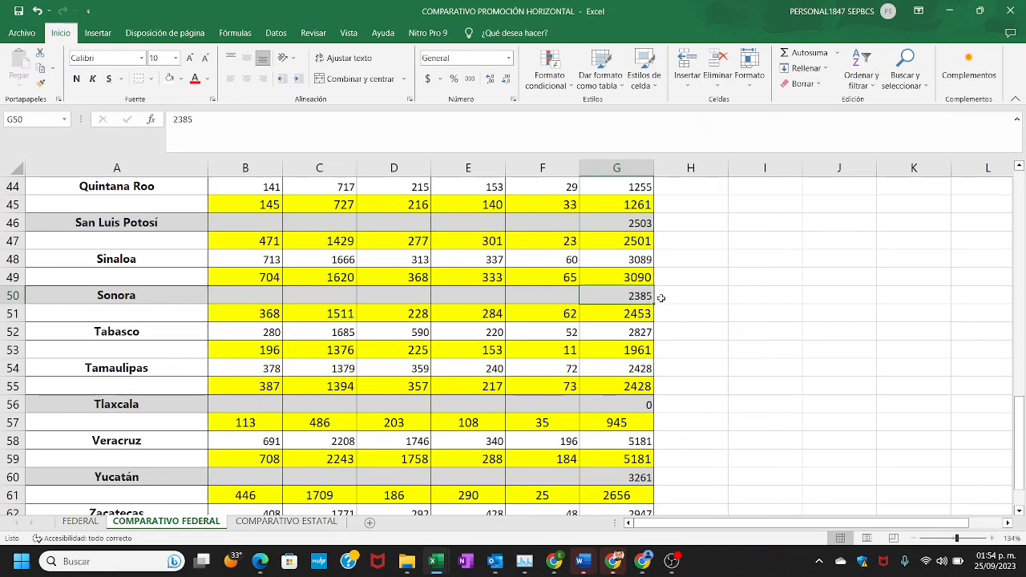
left_click(618, 316)
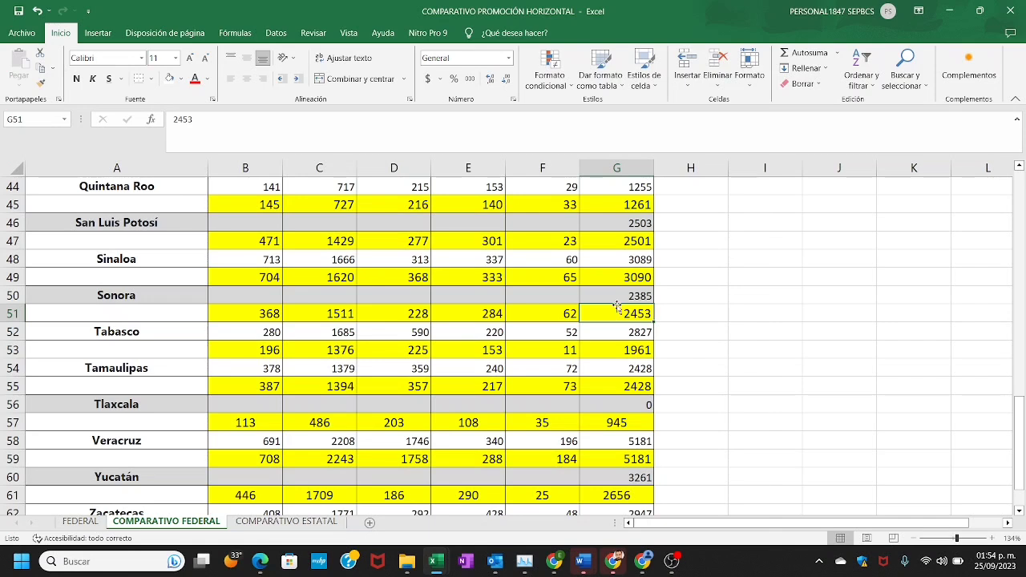
Step: Compare the white and yellow federal rows for Tamaulipas and Veracruz across all groups and totals
left_click_drag(673, 388, 268, 371)
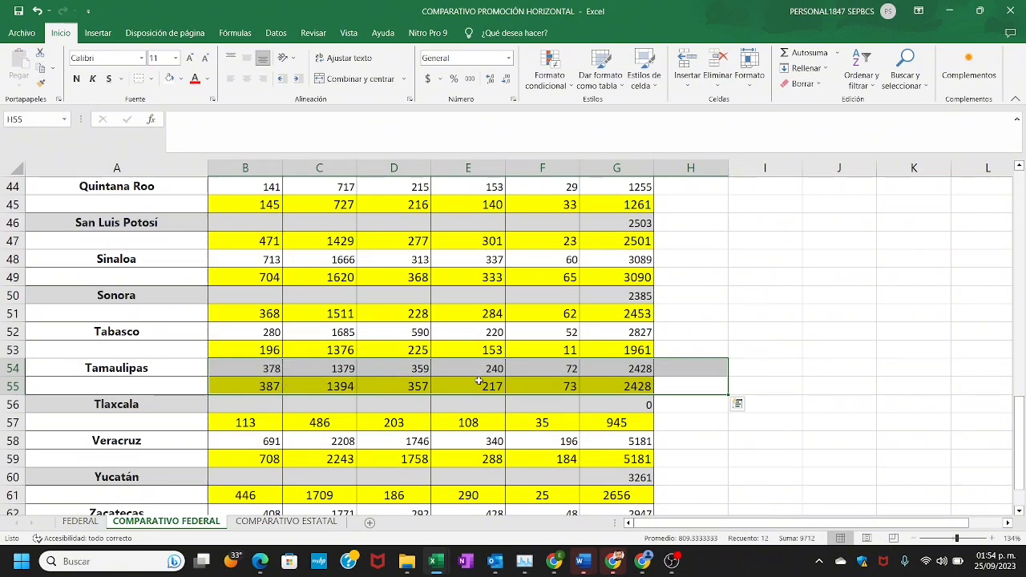
left_click(651, 384)
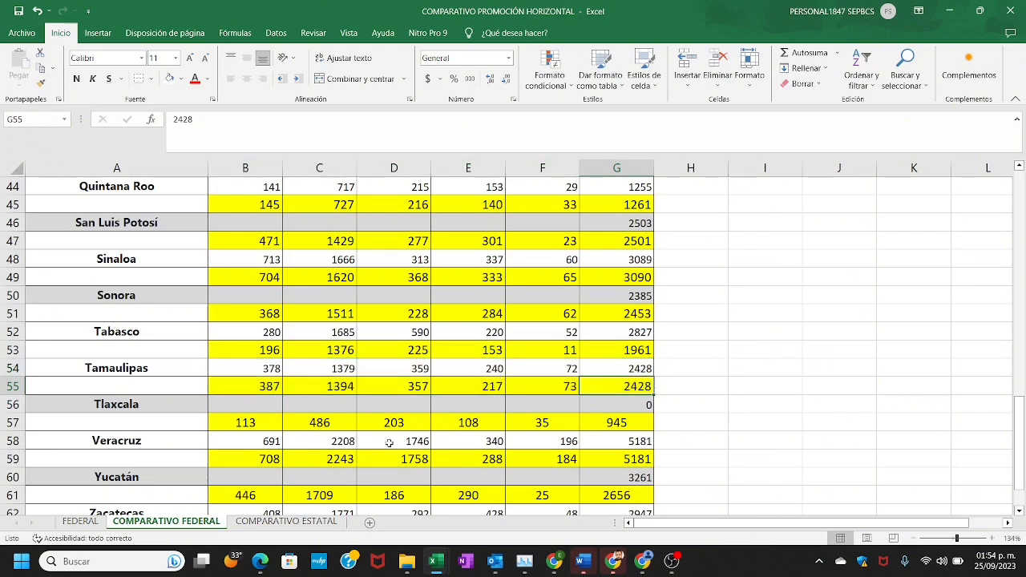
left_click_drag(1020, 409, 1021, 415)
left_click_drag(669, 403, 240, 386)
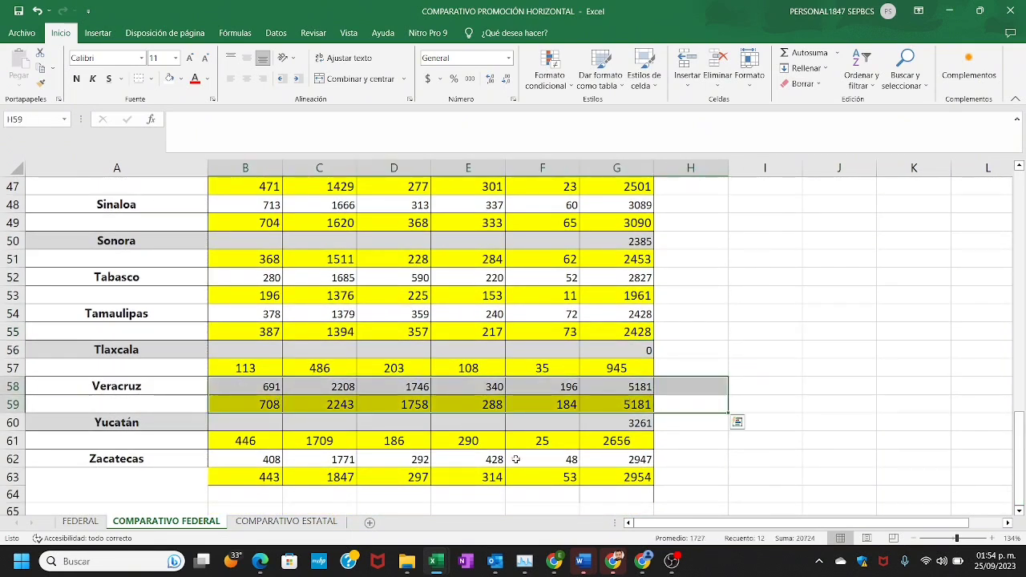
Step: Compare Yucatán's grey and yellow federal totals and check Zacatecas's total
left_click(650, 426)
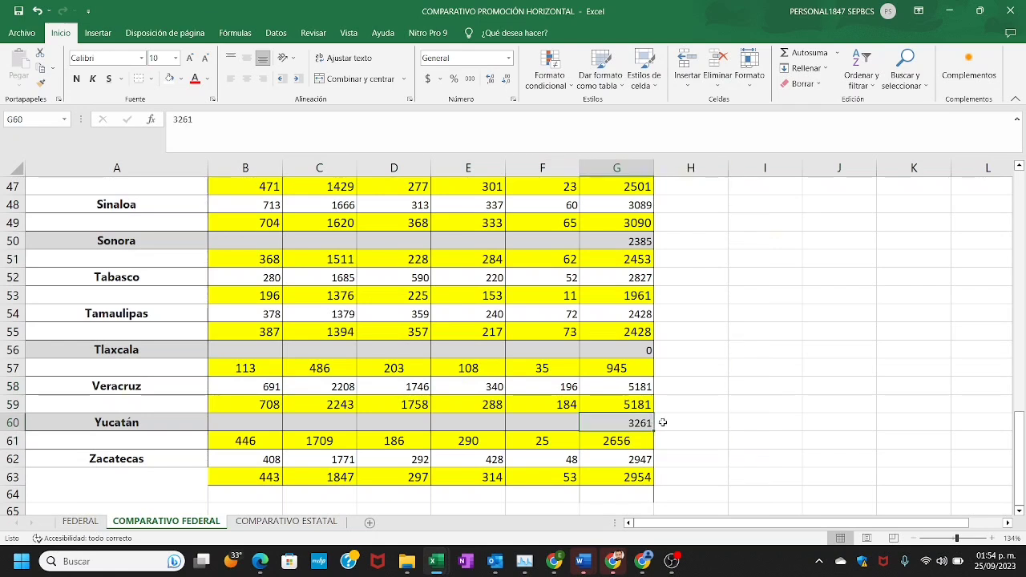
left_click(644, 437)
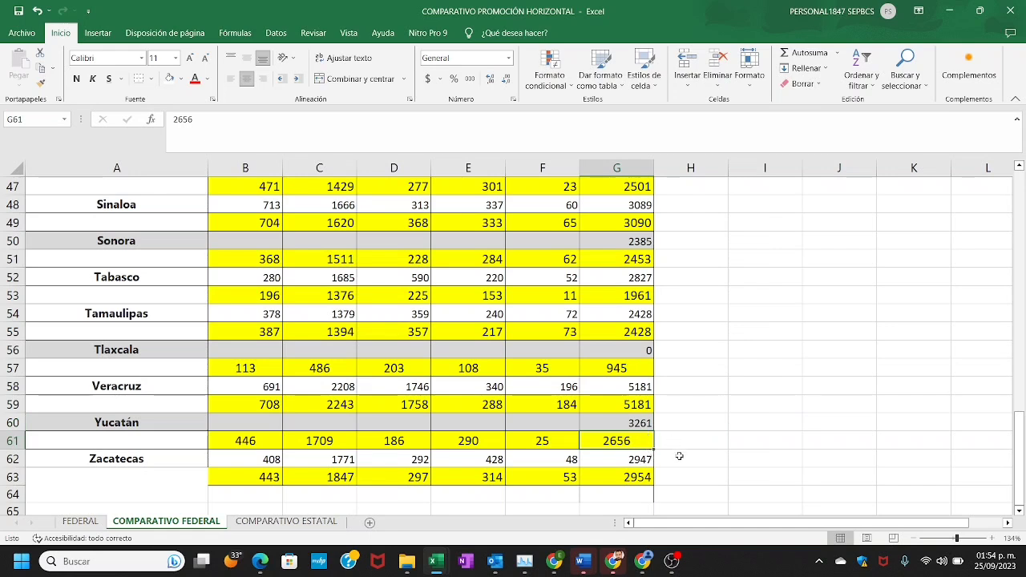
left_click(645, 459)
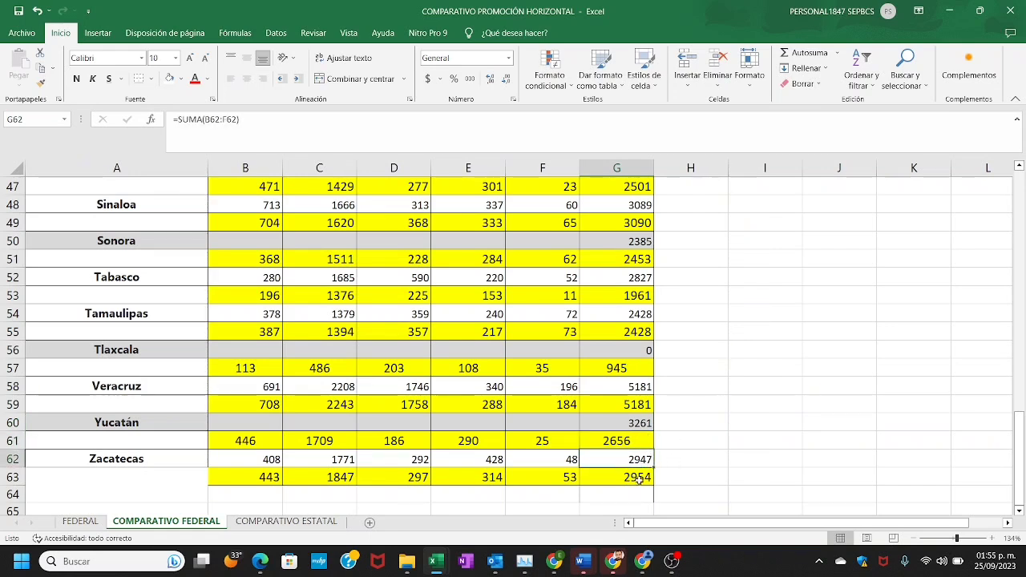
Step: Open the COMPARATIVO ESTATAL sheet and compare Baja California's totals and Colima's white and blue rows
left_click(308, 523)
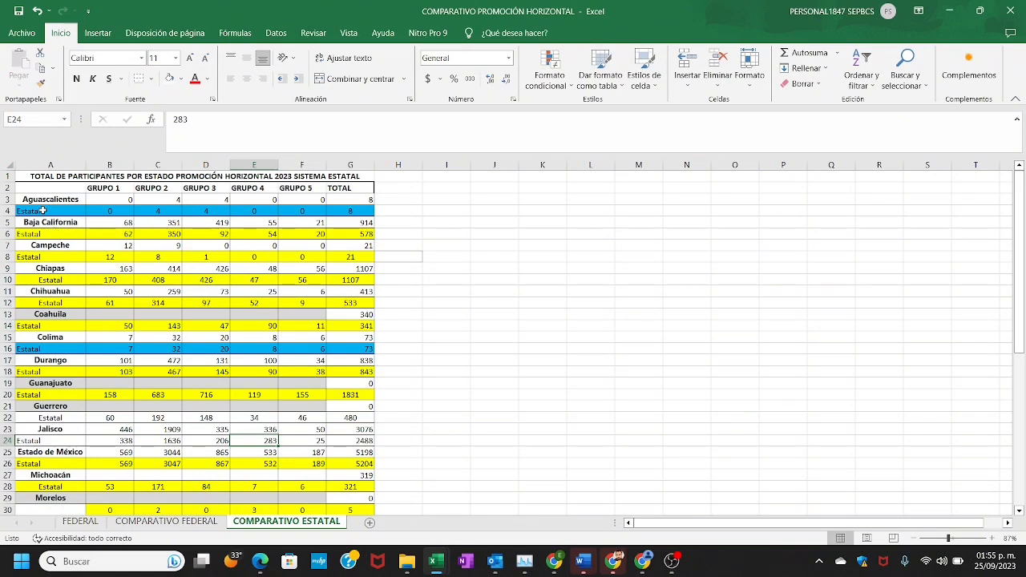
left_click(366, 222)
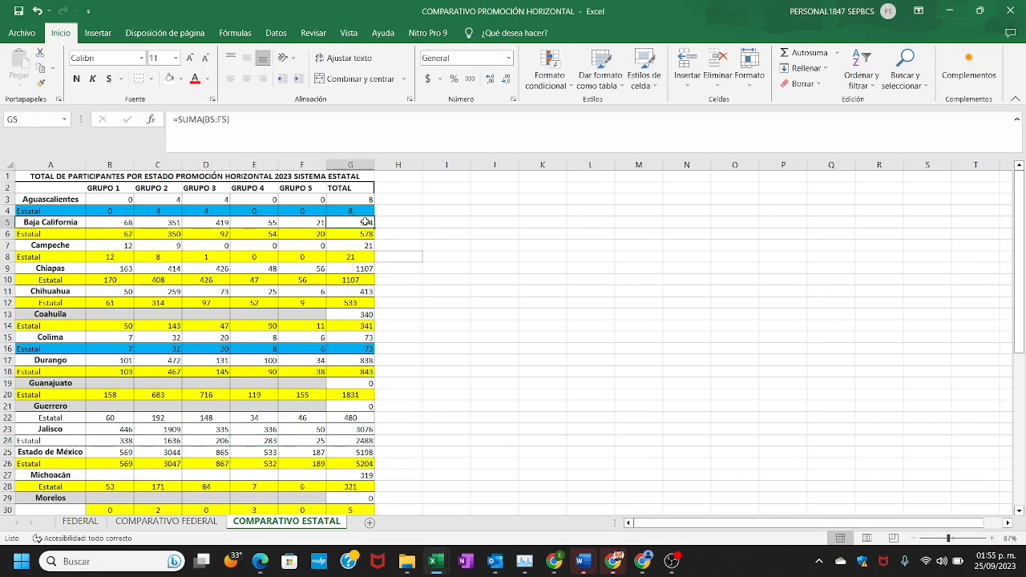
left_click_drag(389, 232, 359, 234)
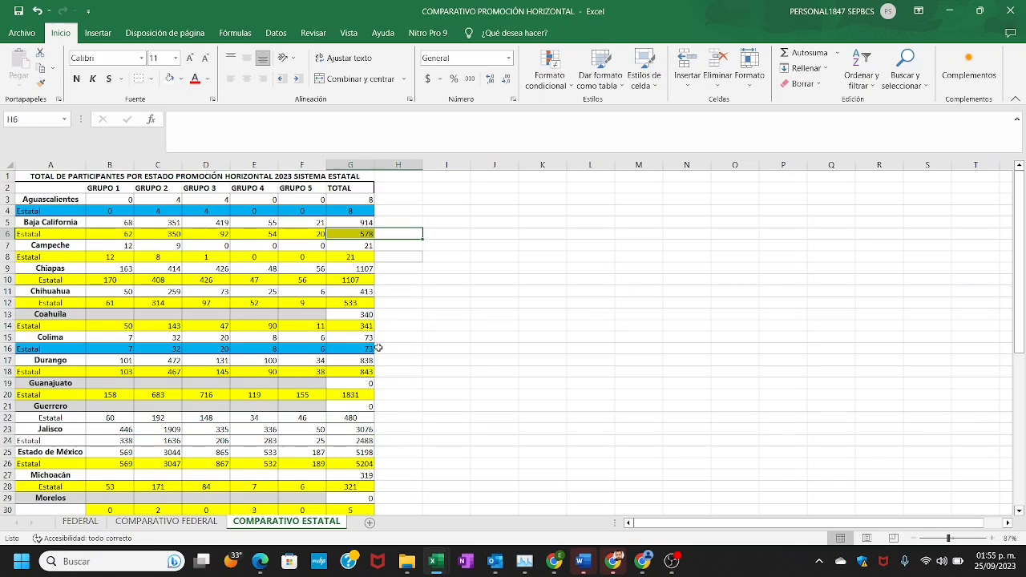
left_click_drag(377, 347, 42, 337)
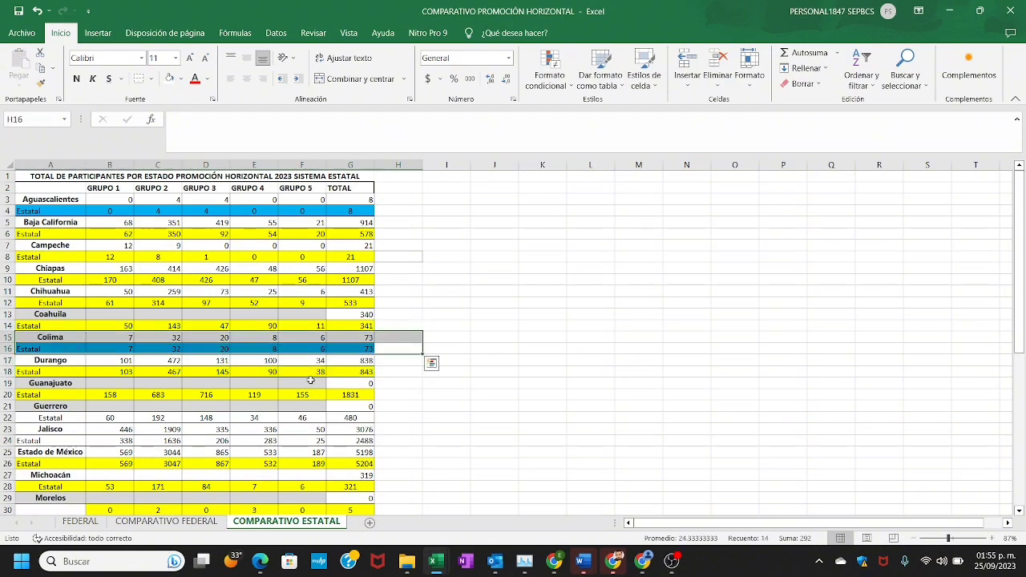
Step: Examine the state-system rows around Nayarit and compare Sinaloa's white and yellow totals
left_click_drag(1021, 313, 1023, 399)
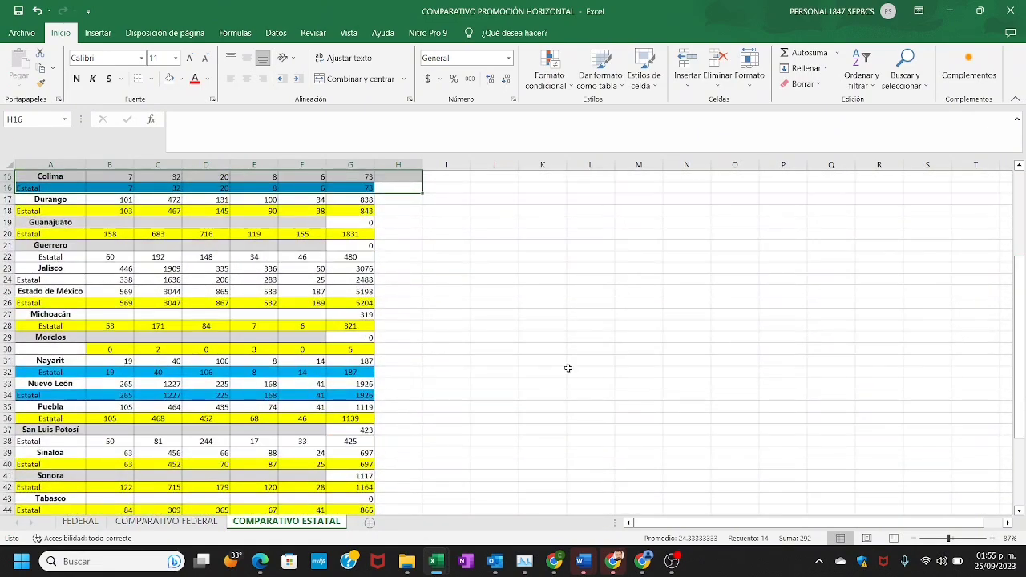
left_click(399, 371)
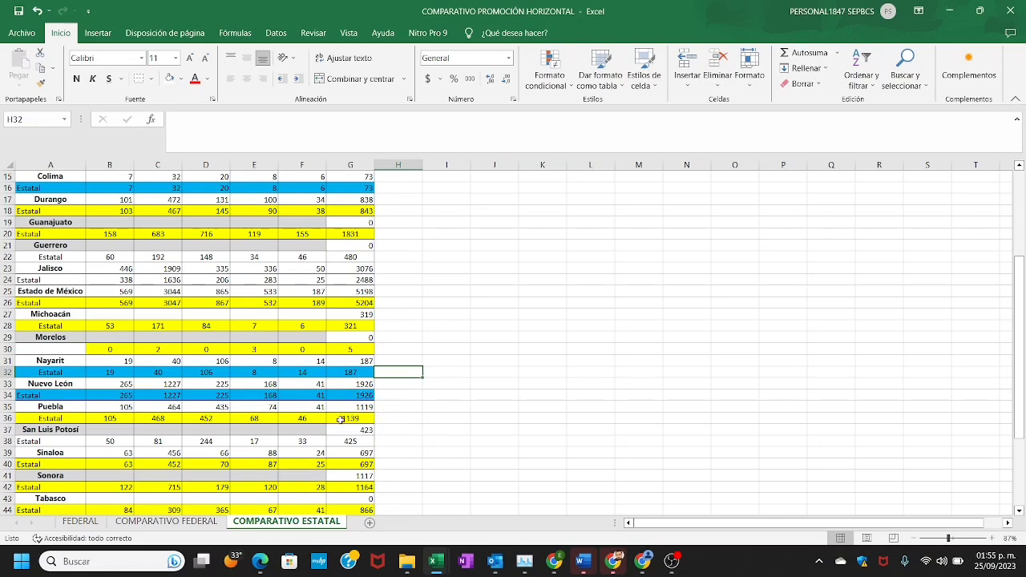
scroll(331, 424, "up", 1)
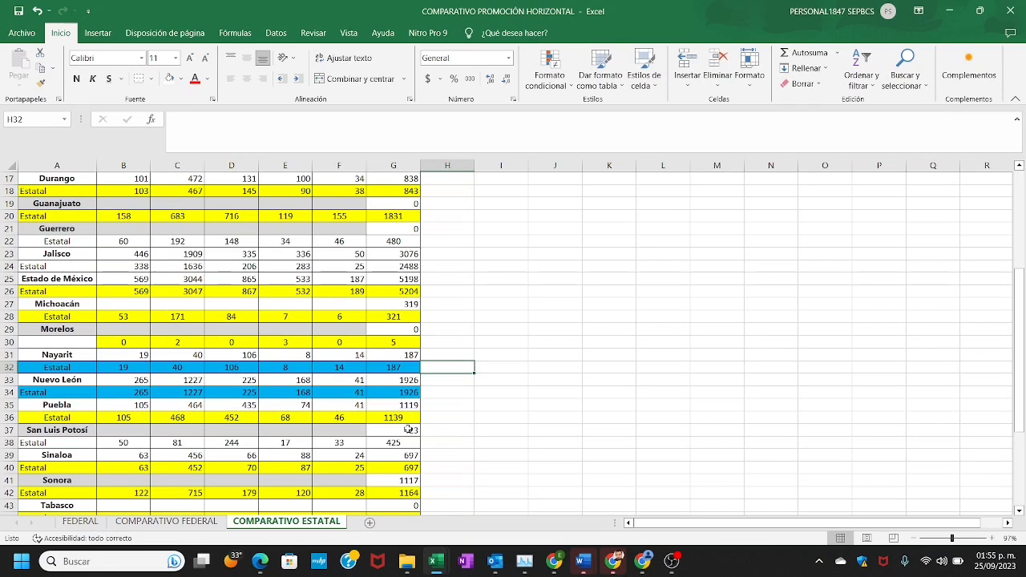
left_click_drag(426, 468, 394, 459)
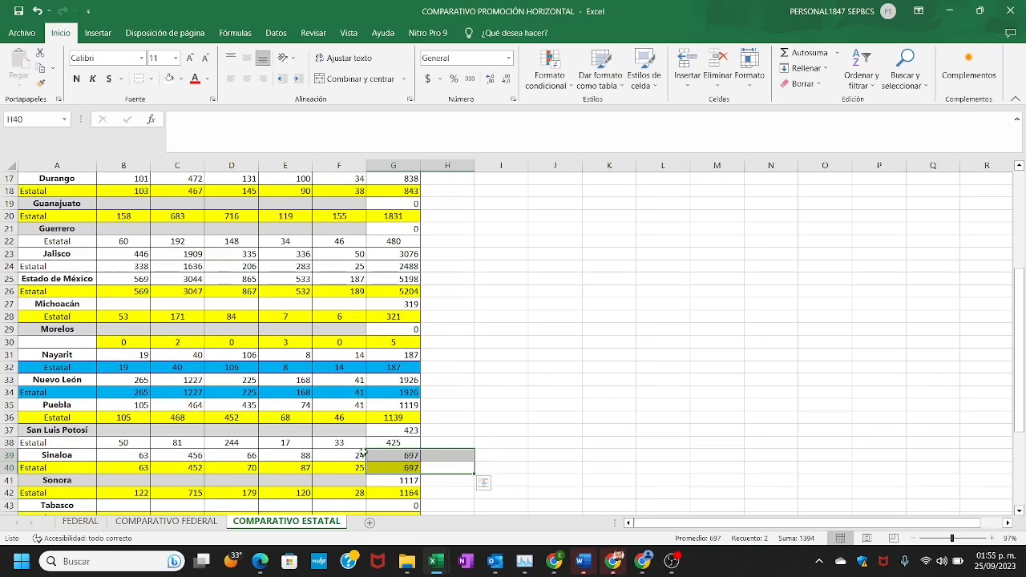
Step: Compare the paired state-system totals for Veracruz and Zacatecas, check Yucatán's row, and return to the start of the table
left_click_drag(1021, 358, 1024, 455)
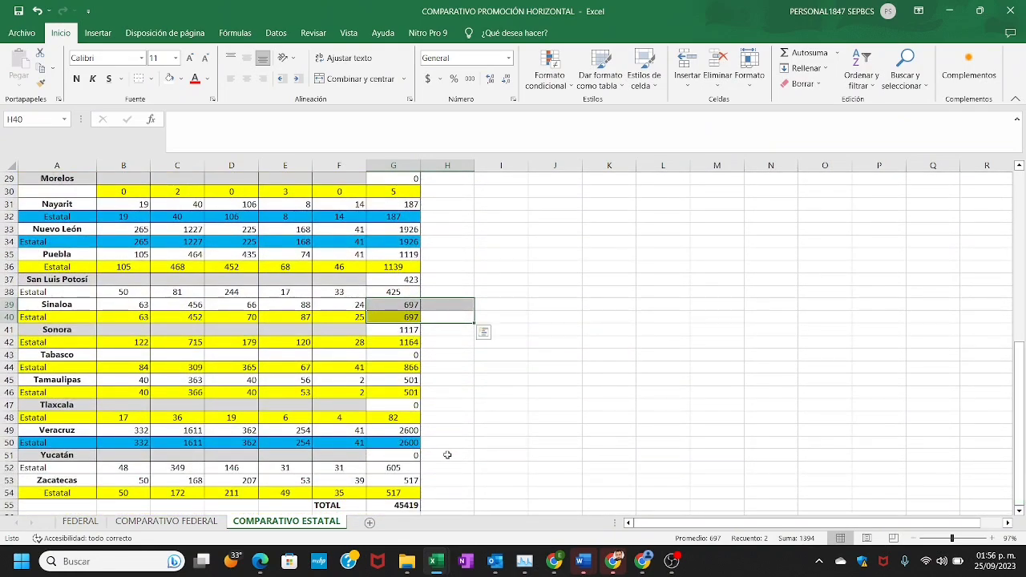
left_click_drag(425, 442, 393, 441)
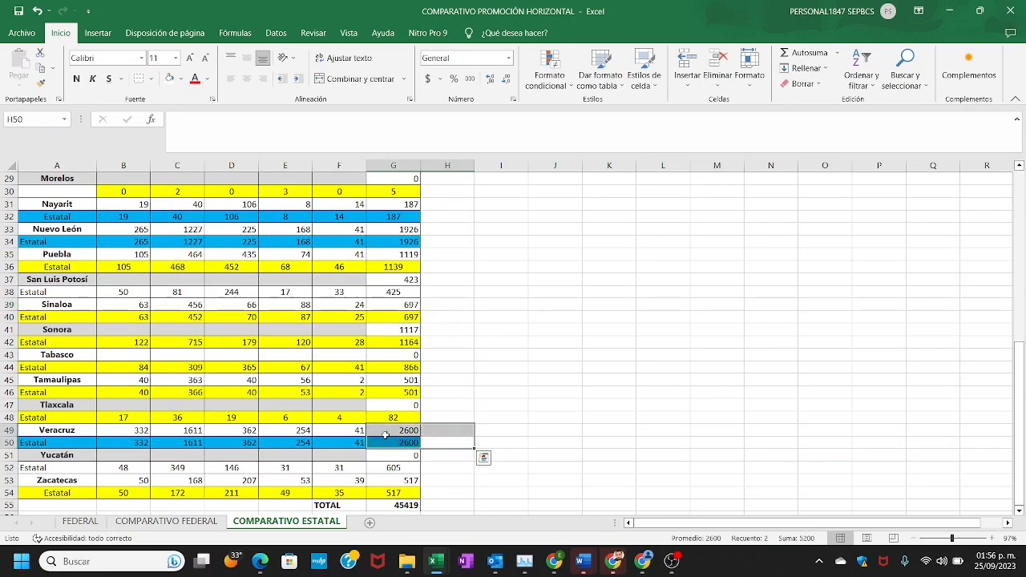
left_click(442, 468)
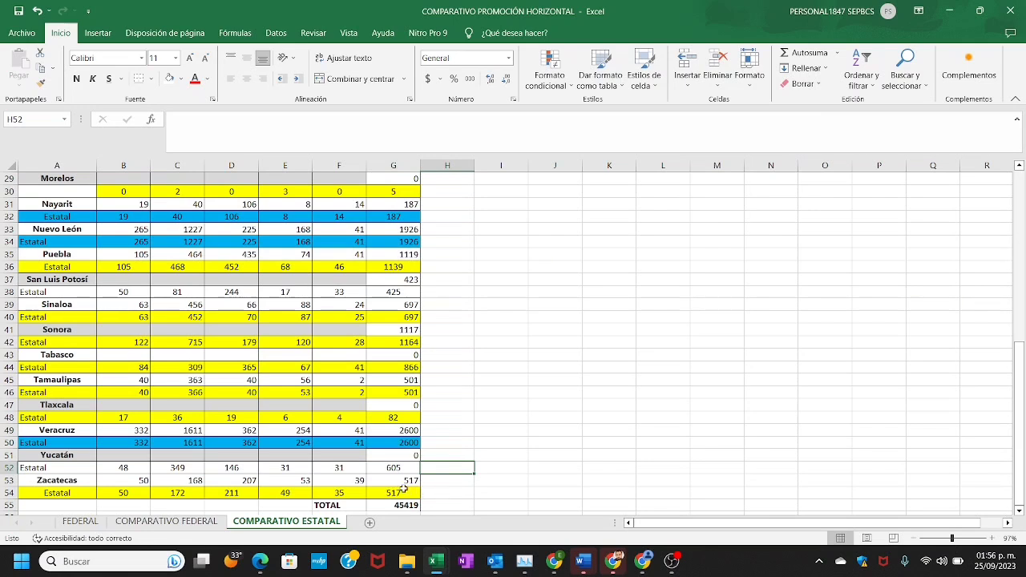
left_click(437, 495)
left_click_drag(437, 494, 399, 483)
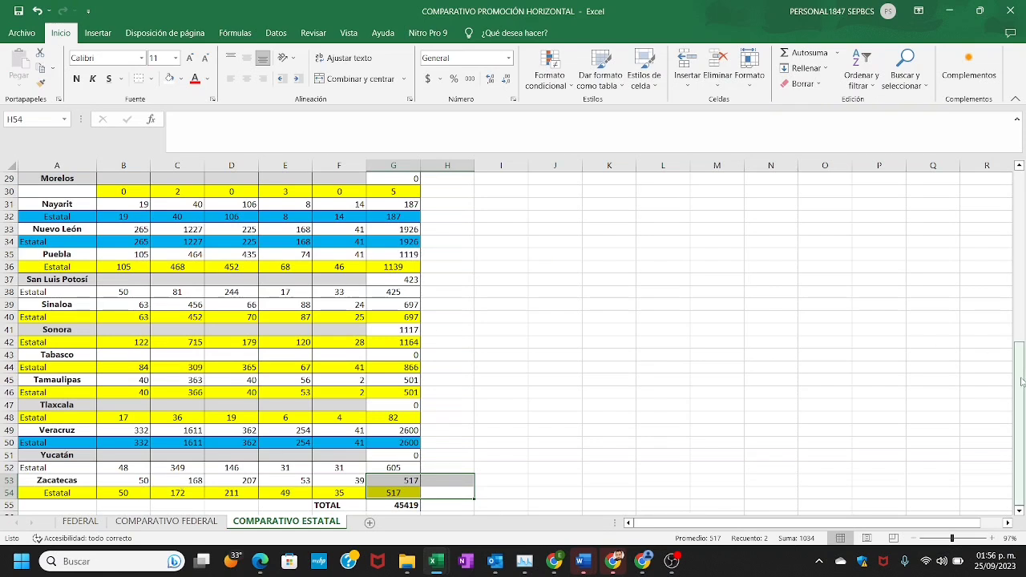
left_click_drag(1018, 423, 1018, 253)
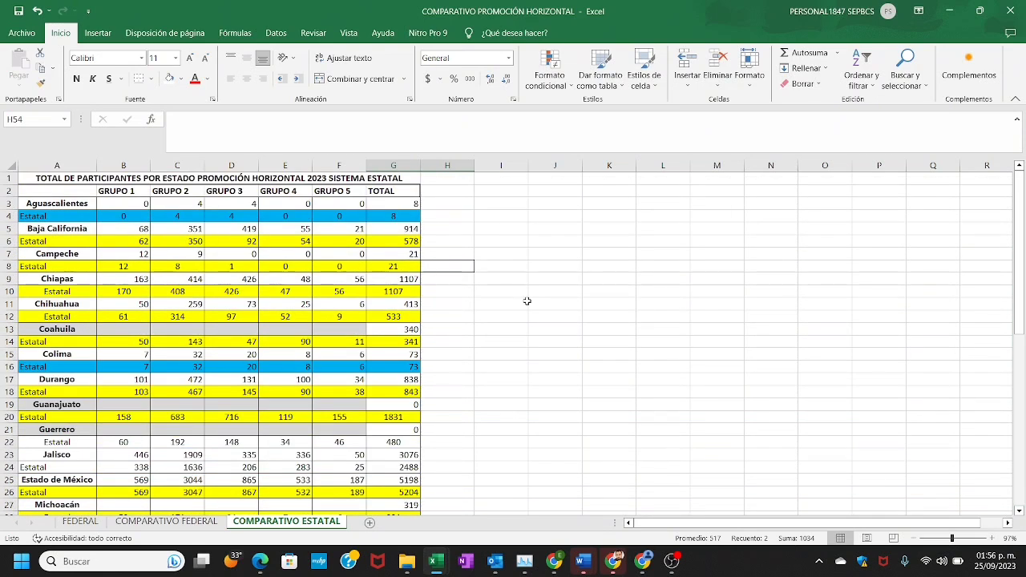